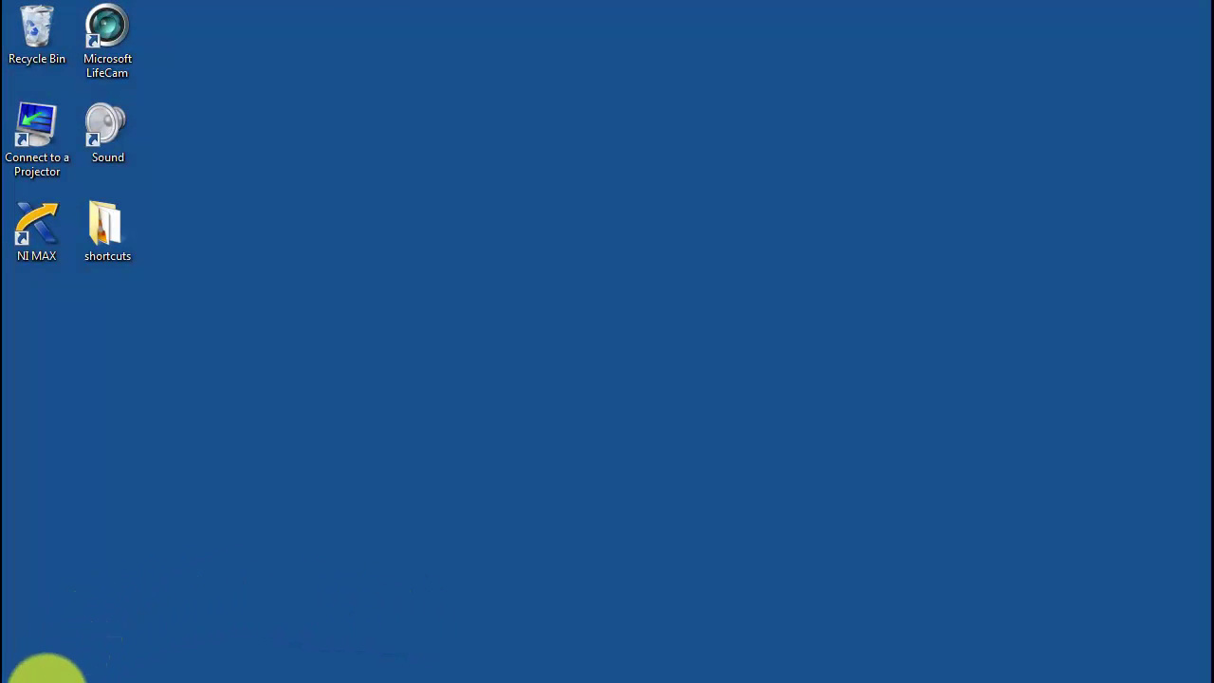
Step: Browse the Start menu to the NI Vision Documentation folder and select CalibrationGrid.pdf
{"action": "left_click", "coordinate": [23, 678]}
{"action": "left_click", "coordinate": [69, 624]}
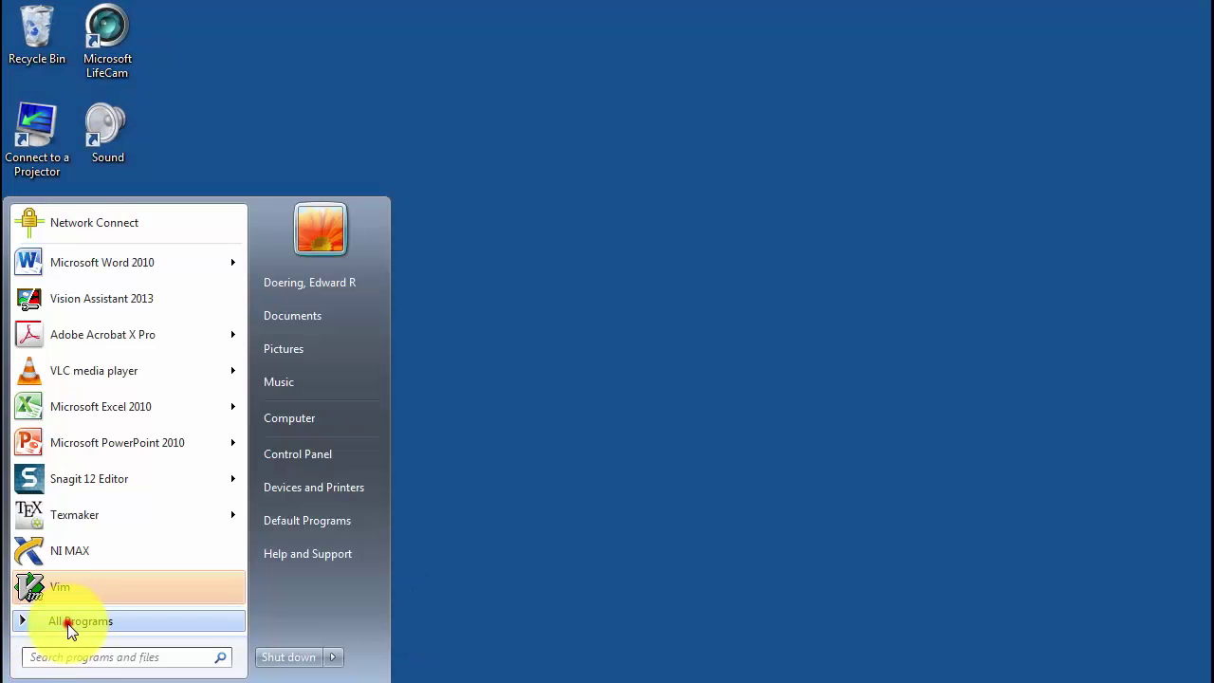
{"action": "left_click", "coordinate": [60, 342]}
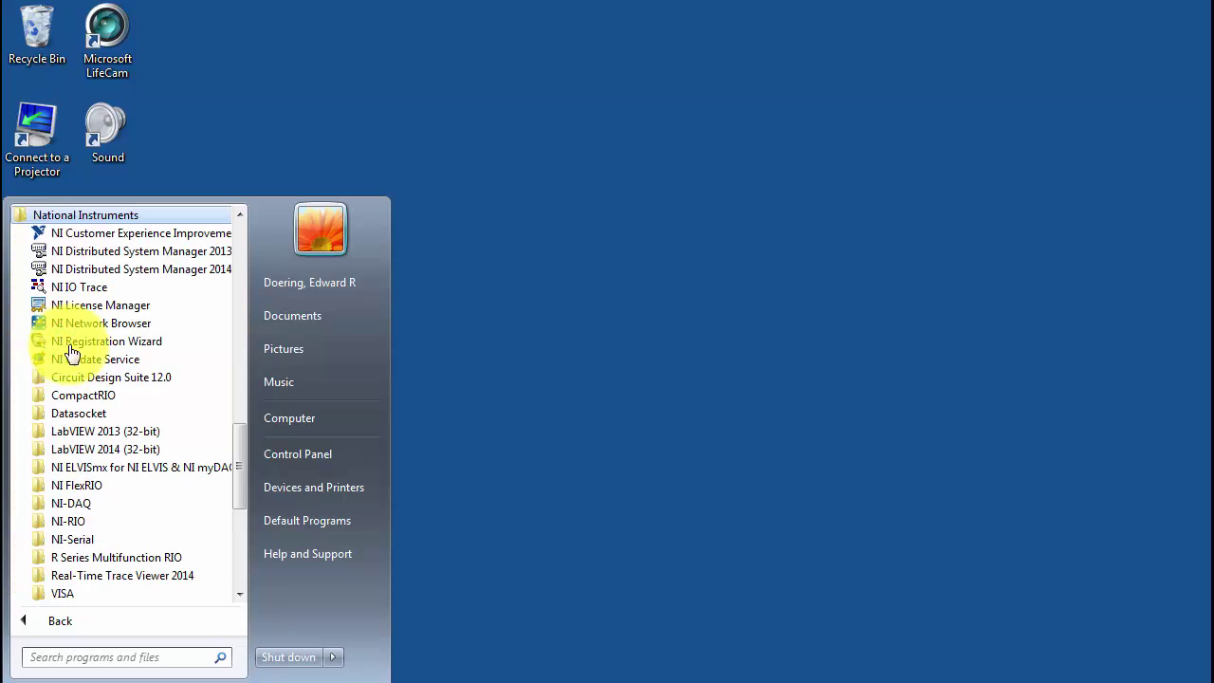
{"action": "left_click_drag", "start_coordinate": [238, 419], "coordinate": [239, 465]}
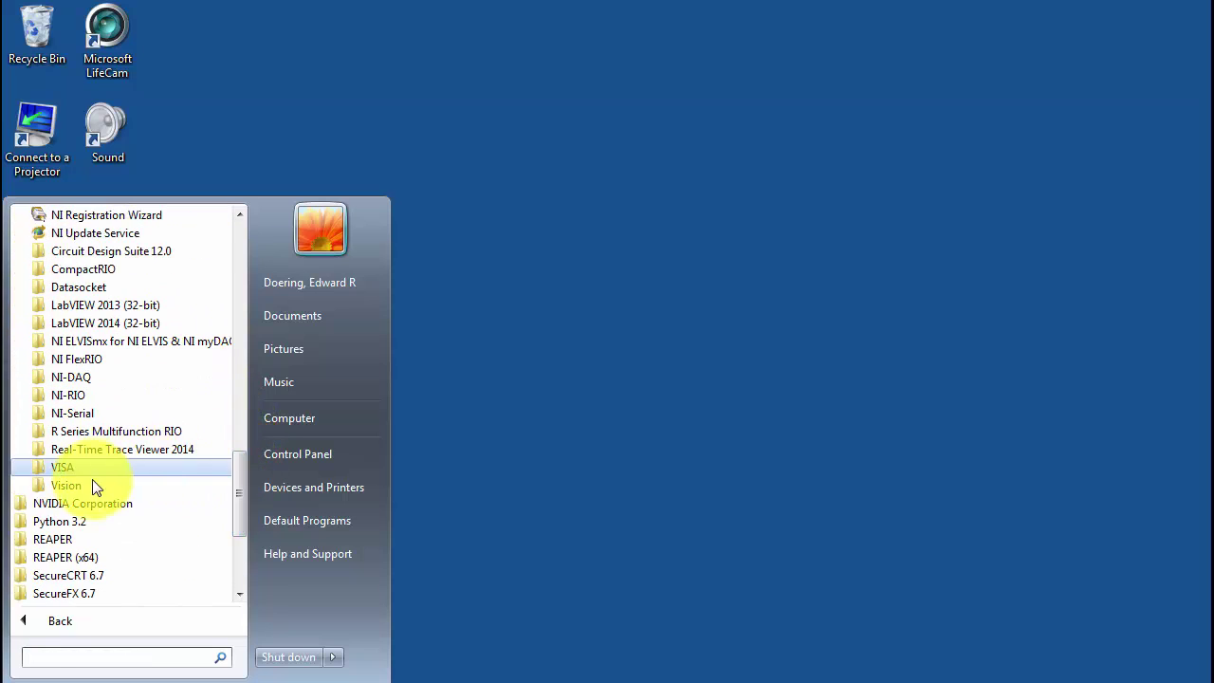
{"action": "left_click", "coordinate": [57, 485]}
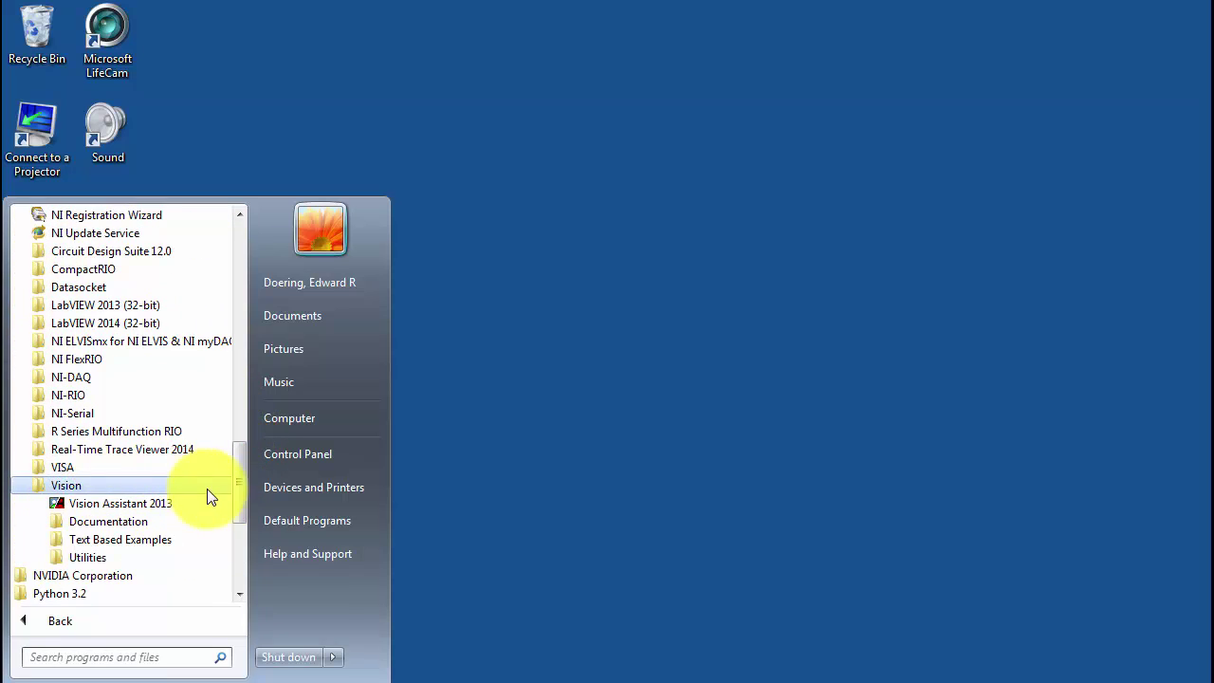
{"action": "left_click", "coordinate": [130, 521]}
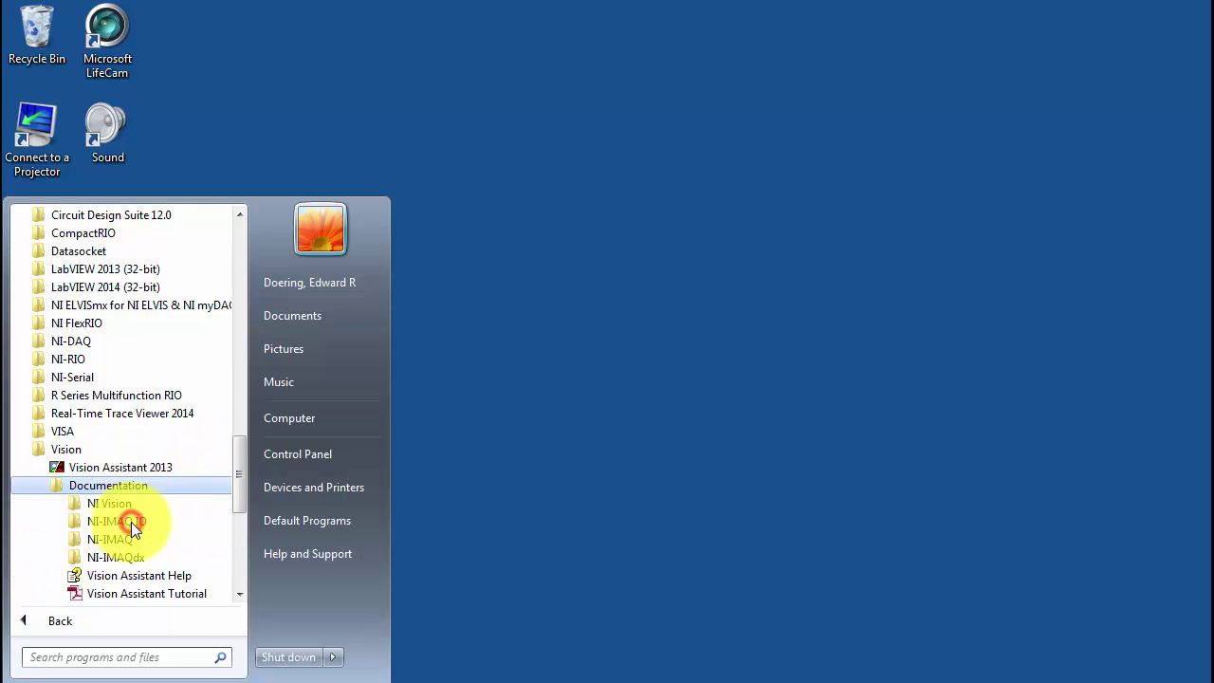
{"action": "left_click", "coordinate": [113, 505]}
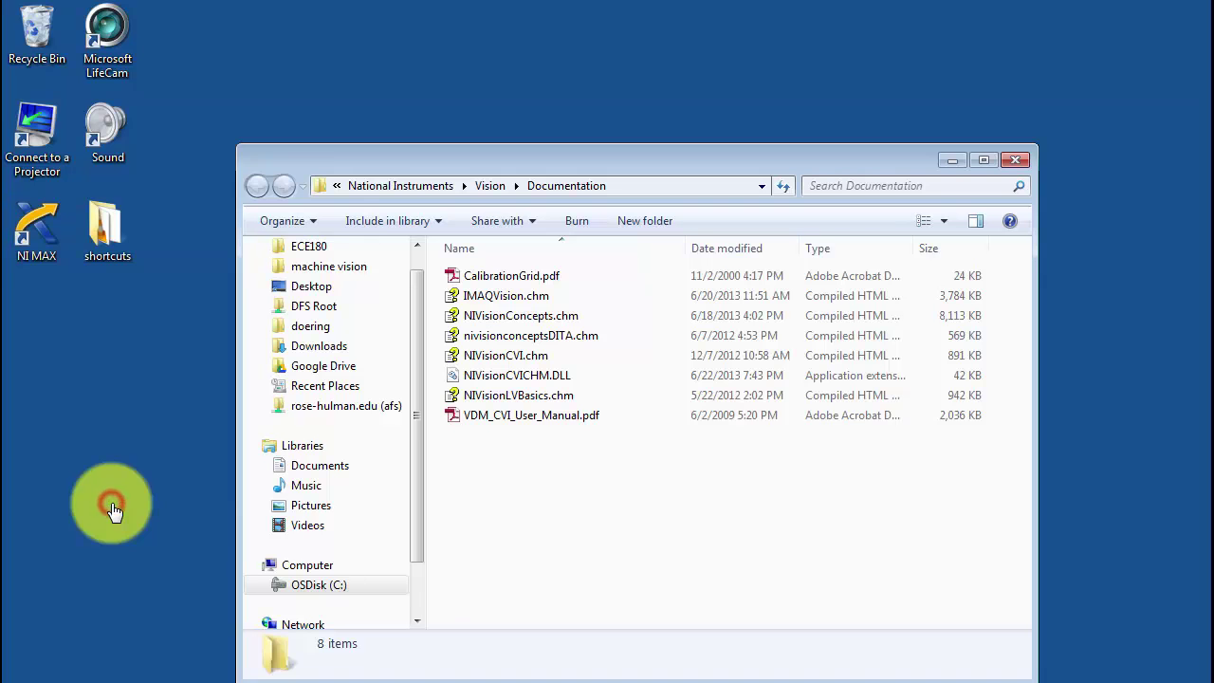
{"action": "left_click", "coordinate": [539, 277]}
Step: Open CalibrationGrid.pdf in Acrobat and bring up Print with 1 copy at Actual size
{"action": "double_click", "coordinate": [539, 275]}
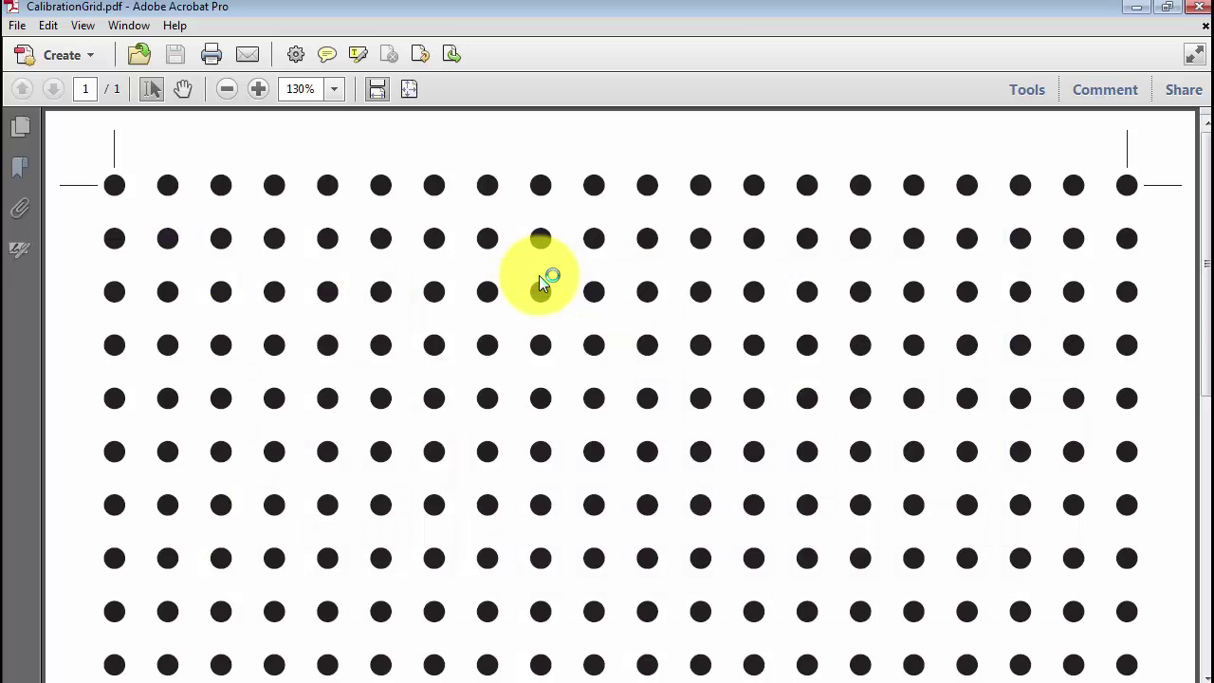
{"action": "left_click", "coordinate": [15, 29]}
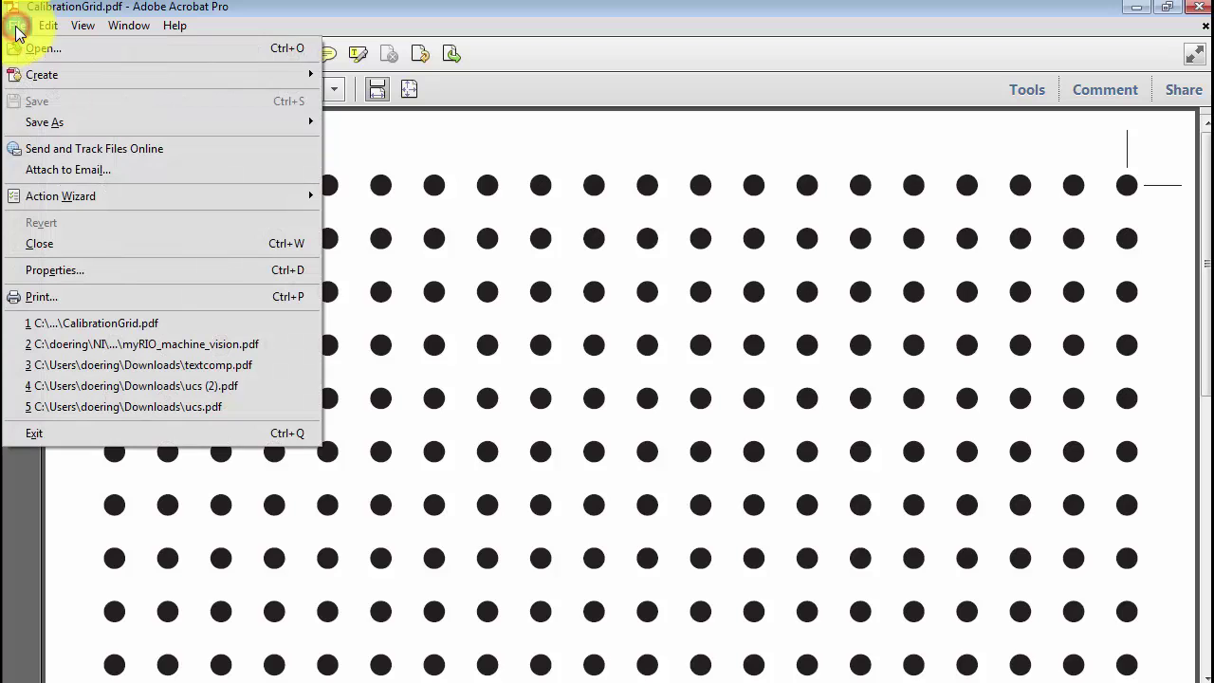
{"action": "left_click", "coordinate": [57, 298]}
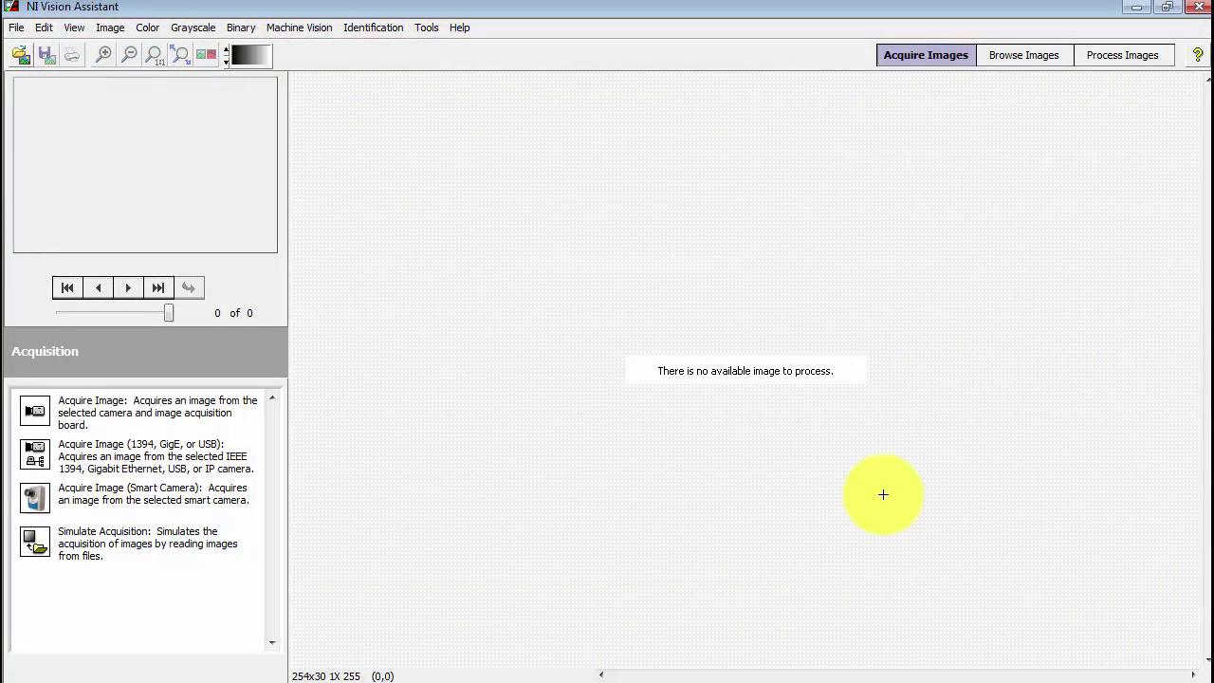
Step: Start a continuous 1920x1080 feed from the Microsoft LifeCam Studio, zoomed to fit
{"action": "left_click", "coordinate": [95, 453]}
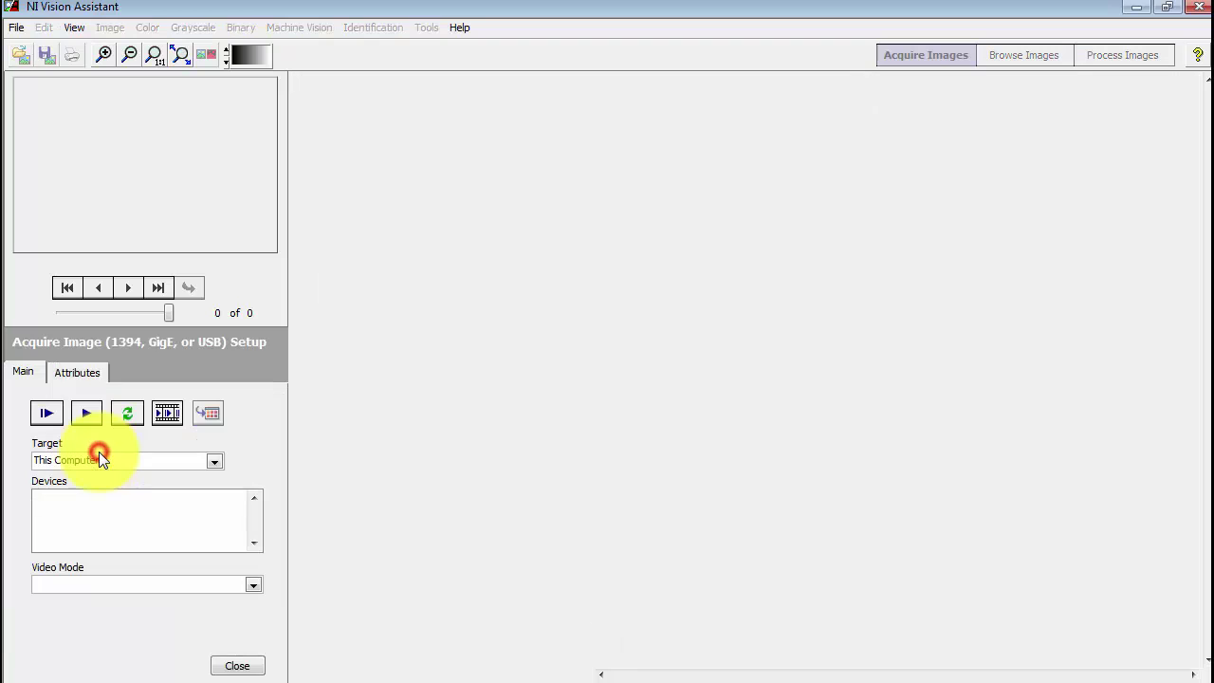
{"action": "left_click", "coordinate": [95, 512]}
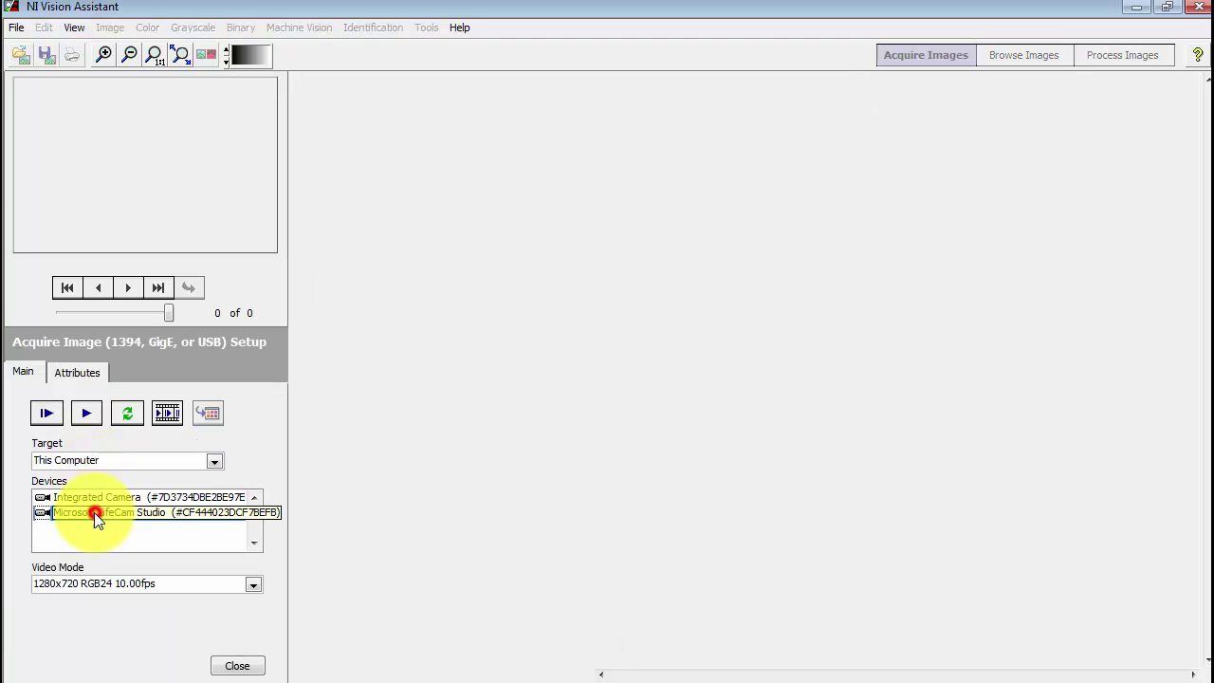
{"action": "left_click", "coordinate": [82, 413]}
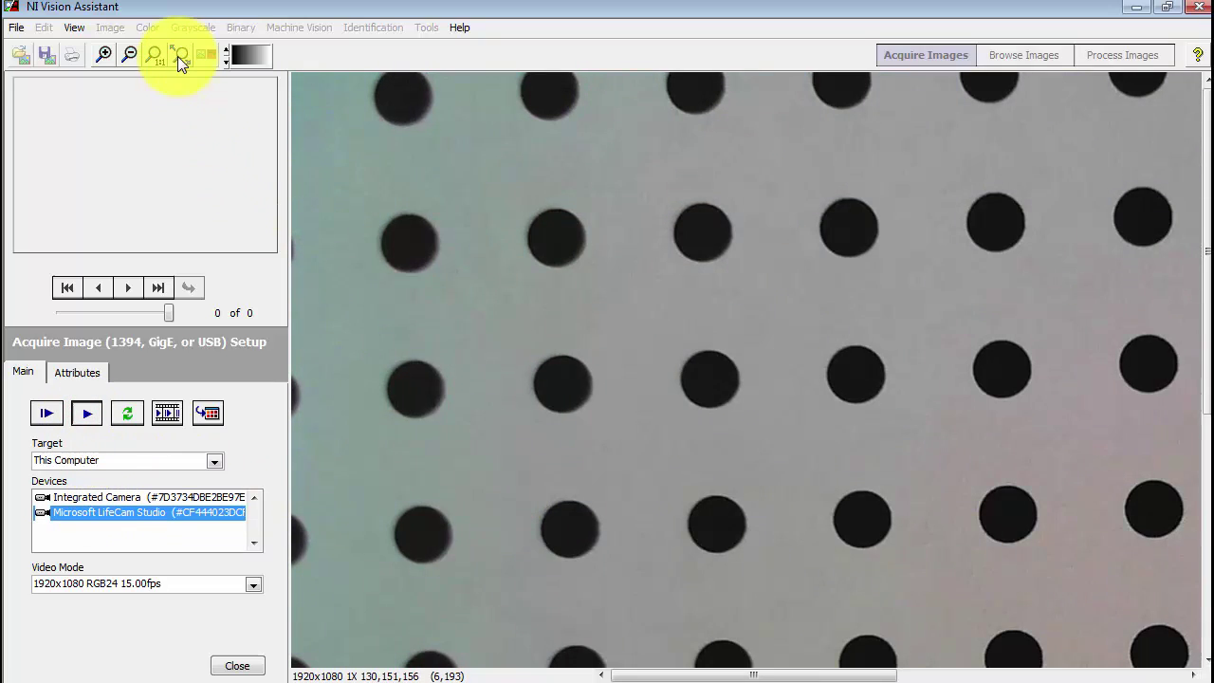
{"action": "left_click", "coordinate": [178, 55]}
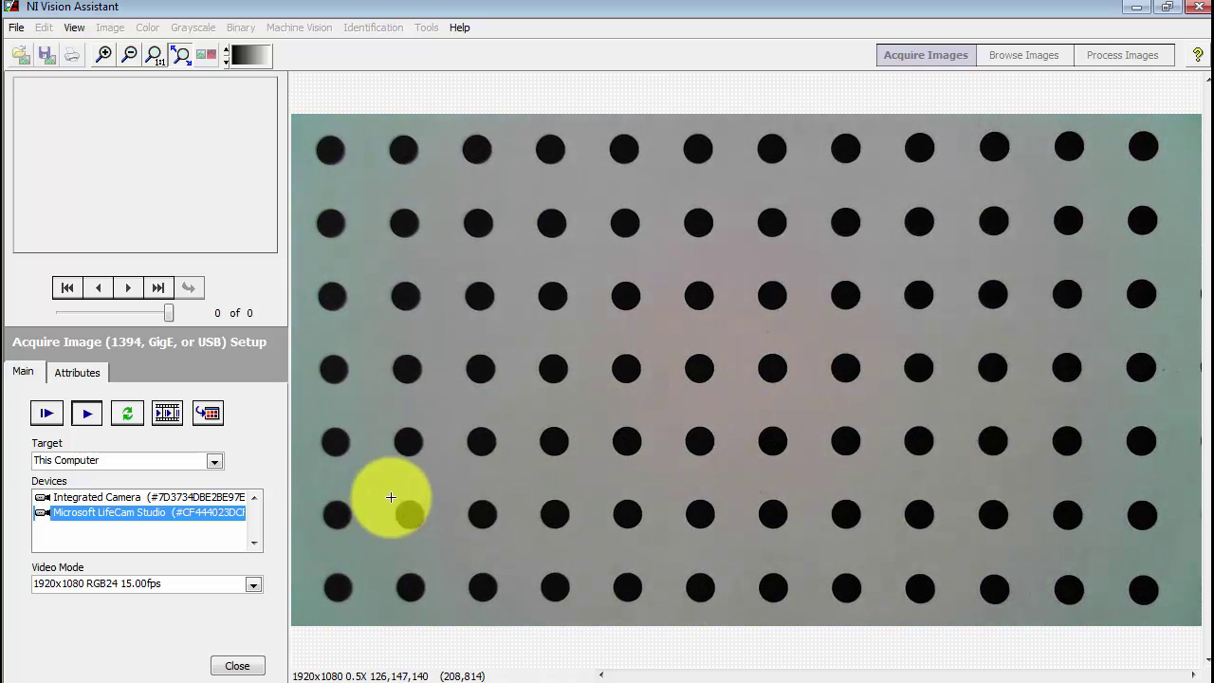
Step: Set the camera focus to Manual at 26, store one grid image, and close acquisition
{"action": "left_click", "coordinate": [71, 372]}
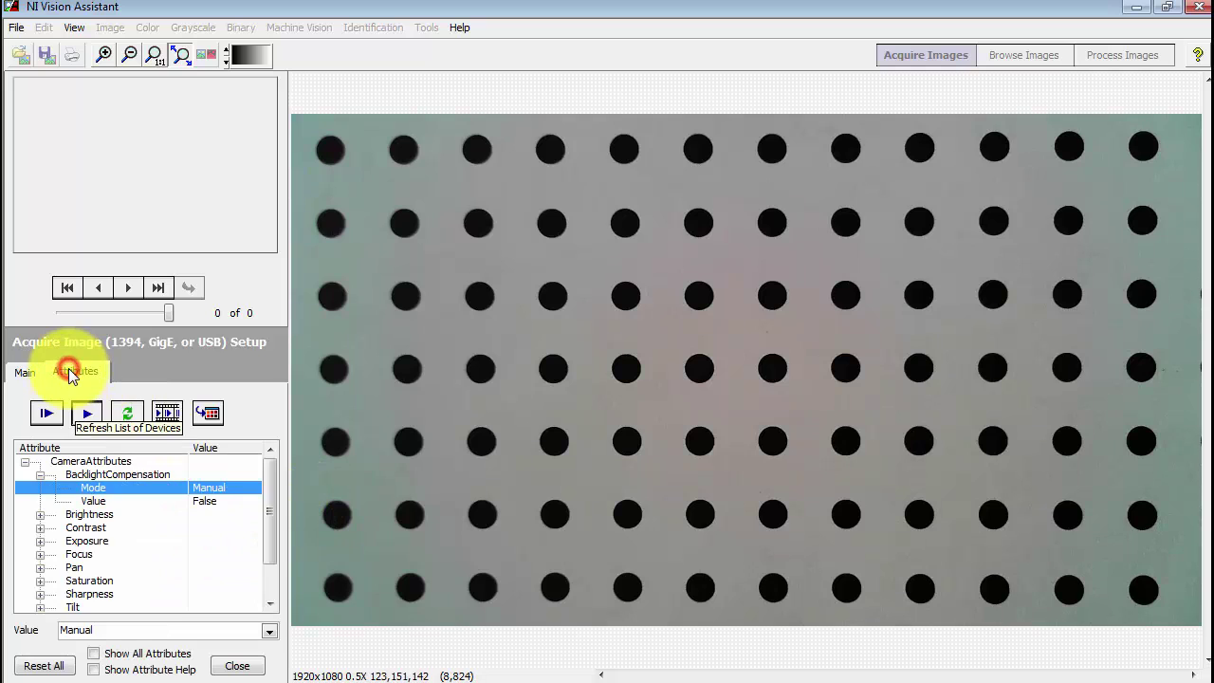
{"action": "left_click", "coordinate": [41, 555]}
{"action": "left_click", "coordinate": [210, 567]}
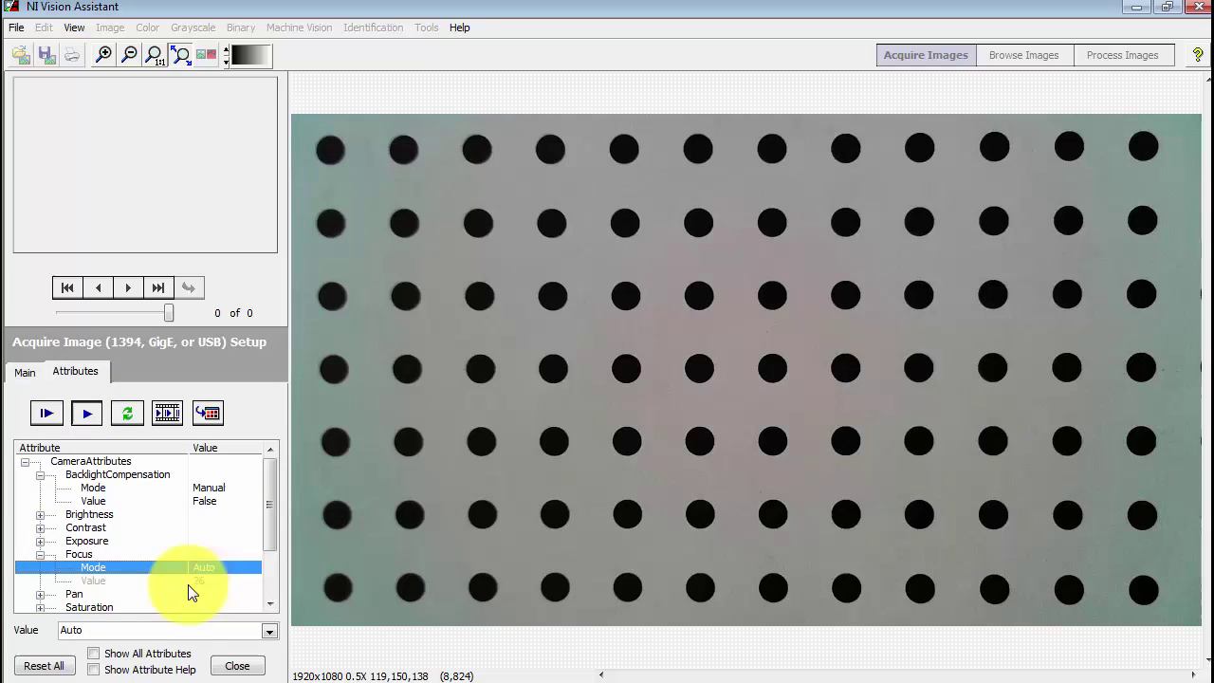
{"action": "left_click", "coordinate": [161, 631]}
{"action": "left_click", "coordinate": [109, 655]}
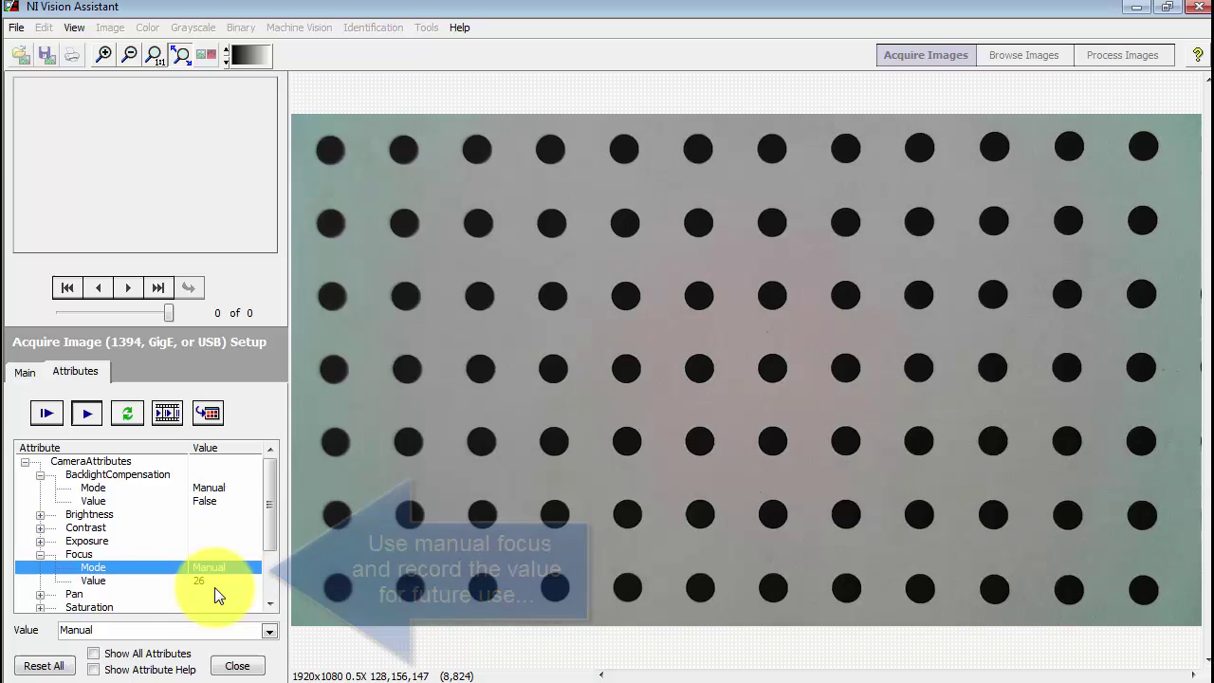
{"action": "left_click", "coordinate": [207, 418]}
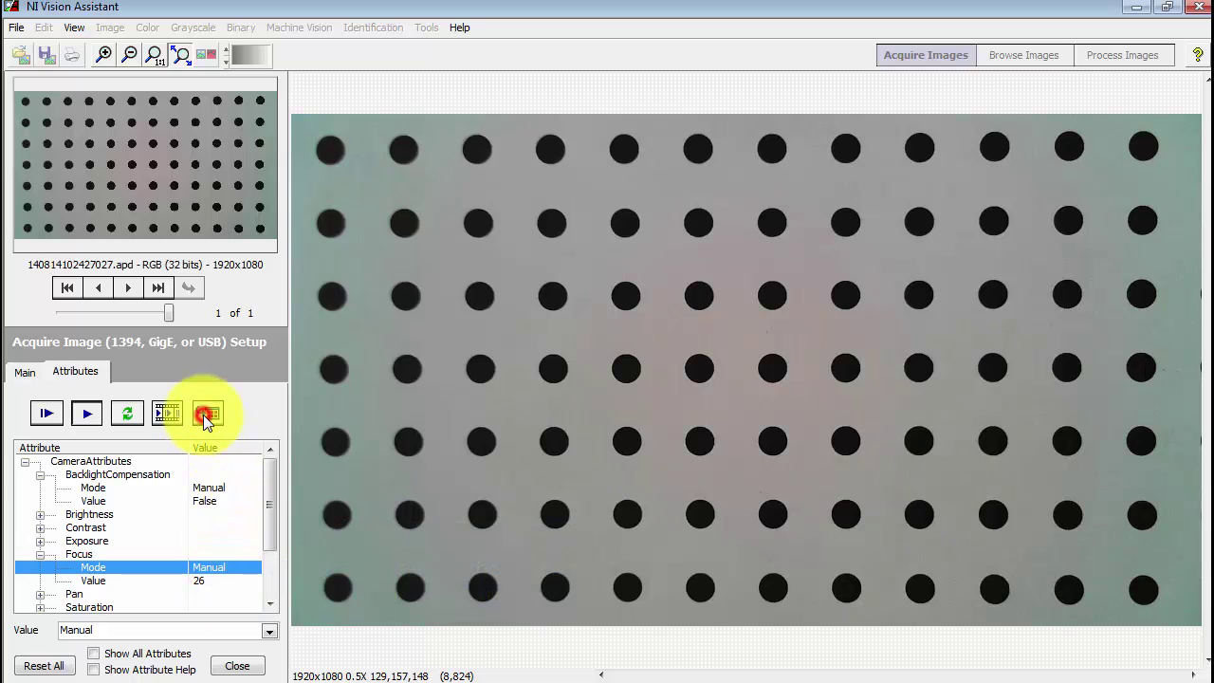
{"action": "left_click", "coordinate": [237, 666]}
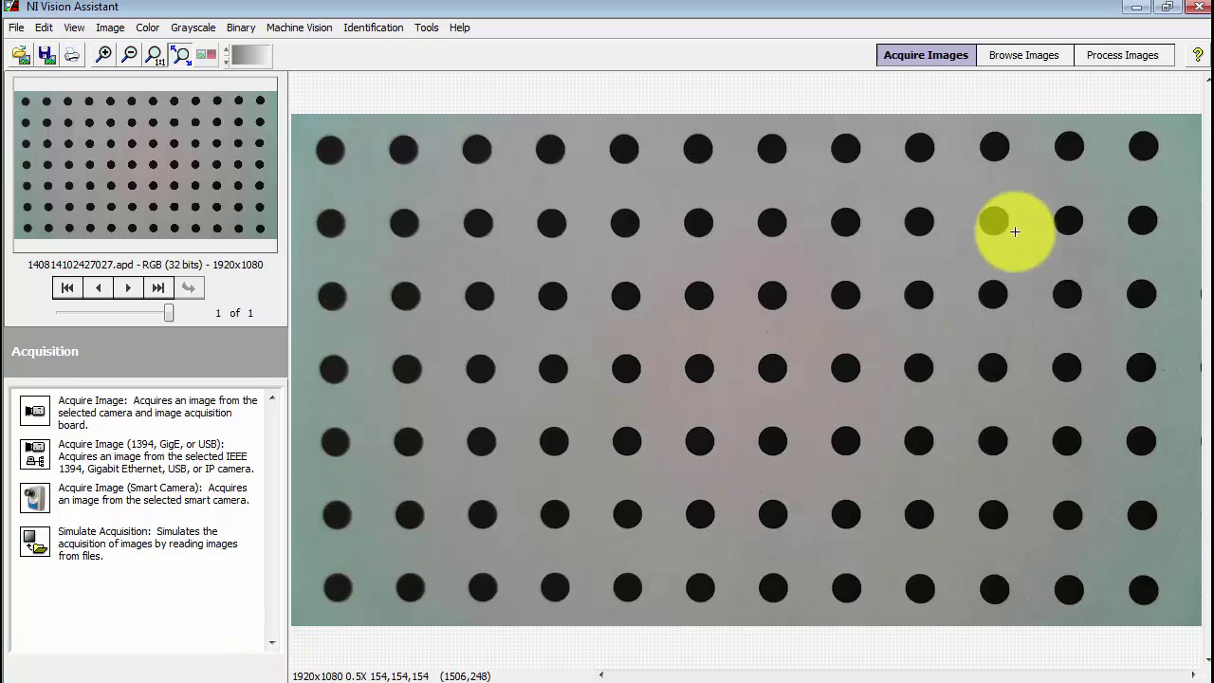
Step: Switch to Process Images and add an Image Calibration step from the Image functions list
{"action": "left_click", "coordinate": [1114, 57]}
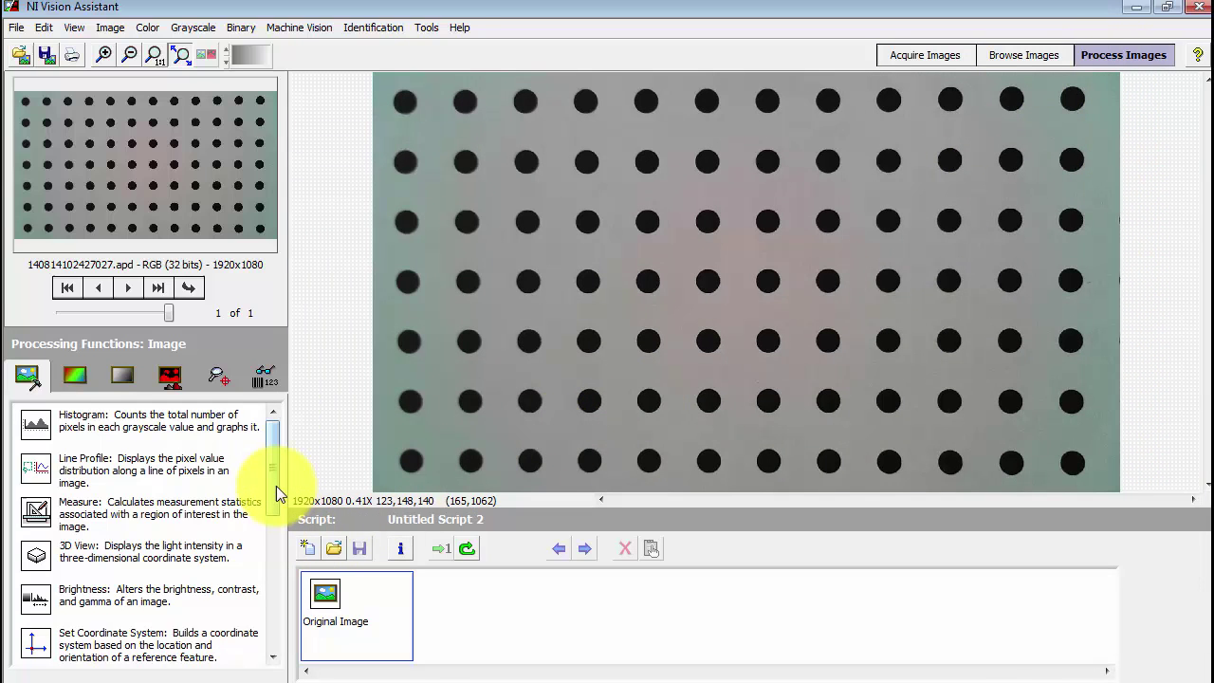
{"action": "left_click_drag", "start_coordinate": [275, 487], "coordinate": [272, 555]}
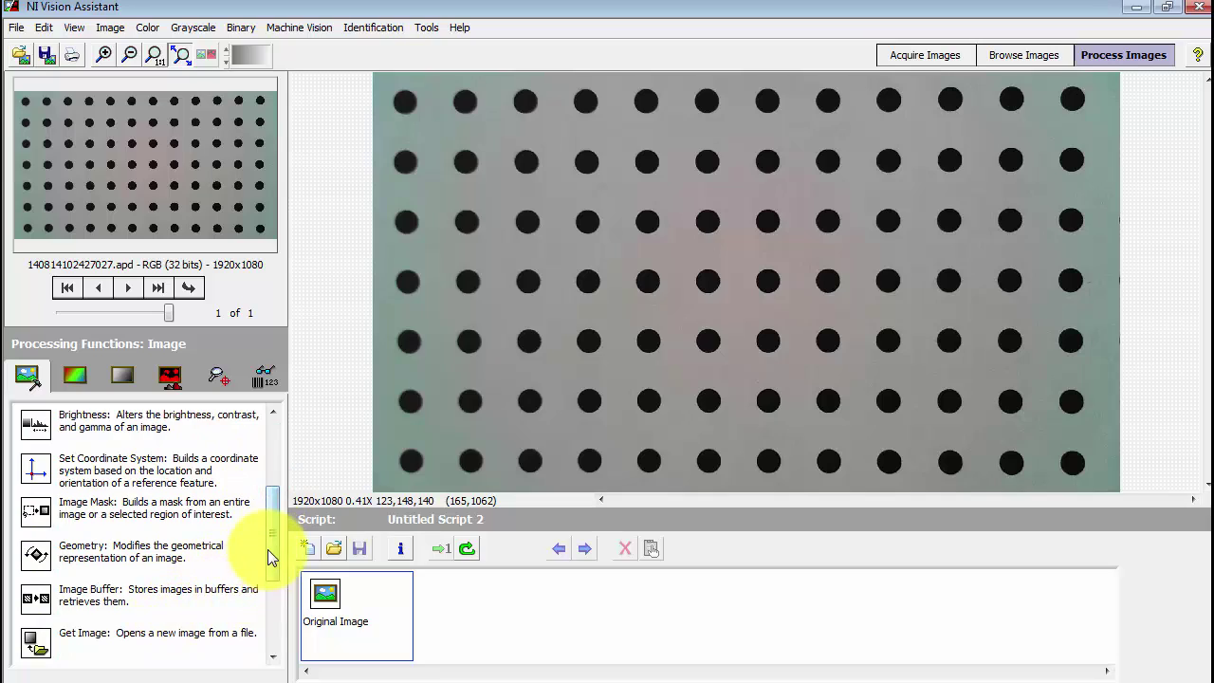
{"action": "left_click_drag", "start_coordinate": [272, 556], "coordinate": [265, 629]}
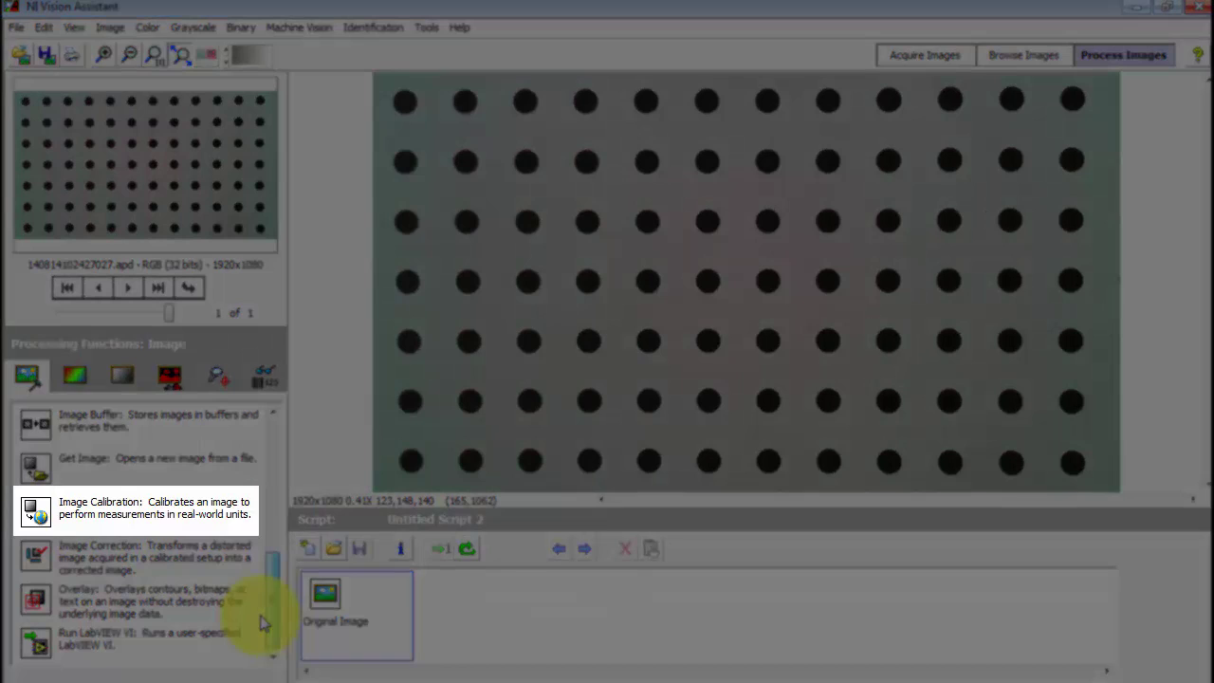
{"action": "left_click", "coordinate": [100, 505]}
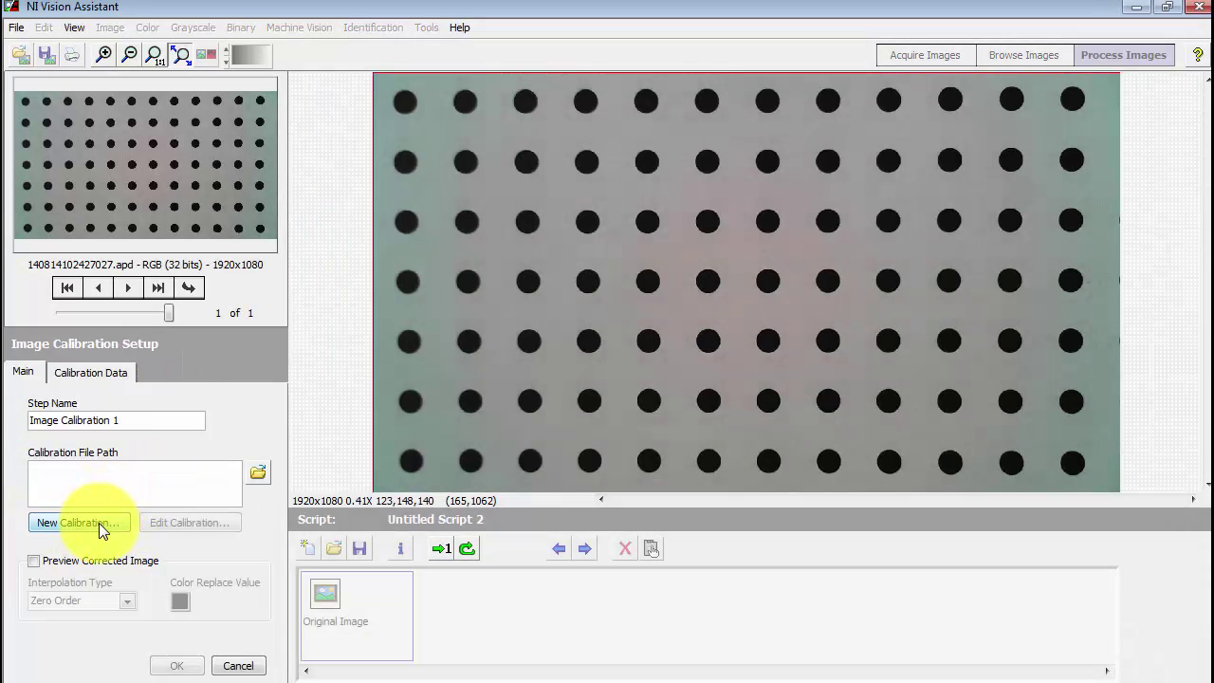
Step: Try a new Distortion Model (Grid) calibration up to grid feature extraction, then cancel it
{"action": "left_click", "coordinate": [99, 523]}
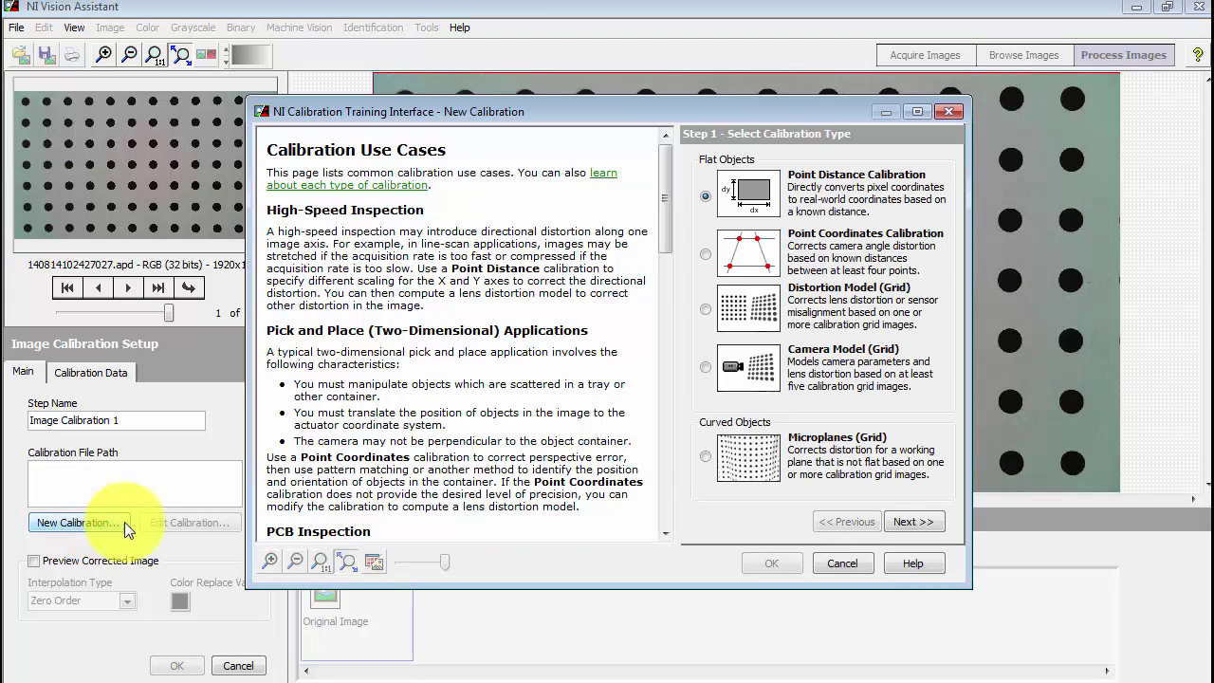
{"action": "left_click", "coordinate": [838, 309]}
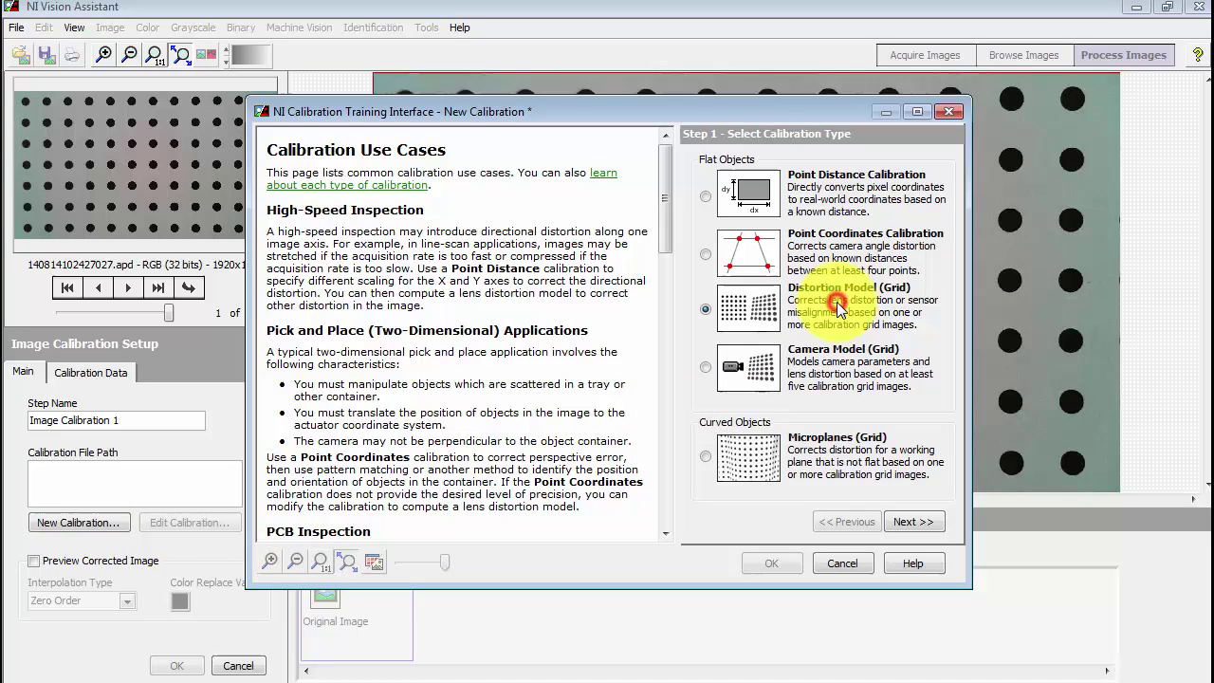
{"action": "left_click", "coordinate": [920, 527]}
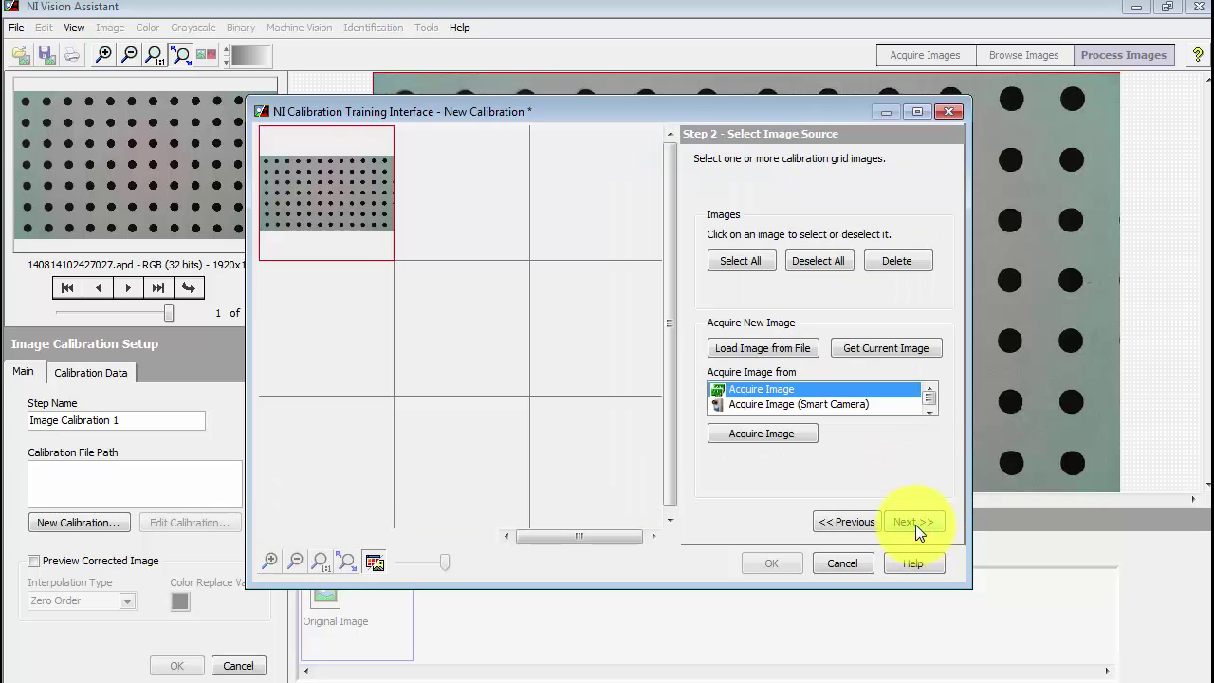
{"action": "left_click", "coordinate": [915, 524]}
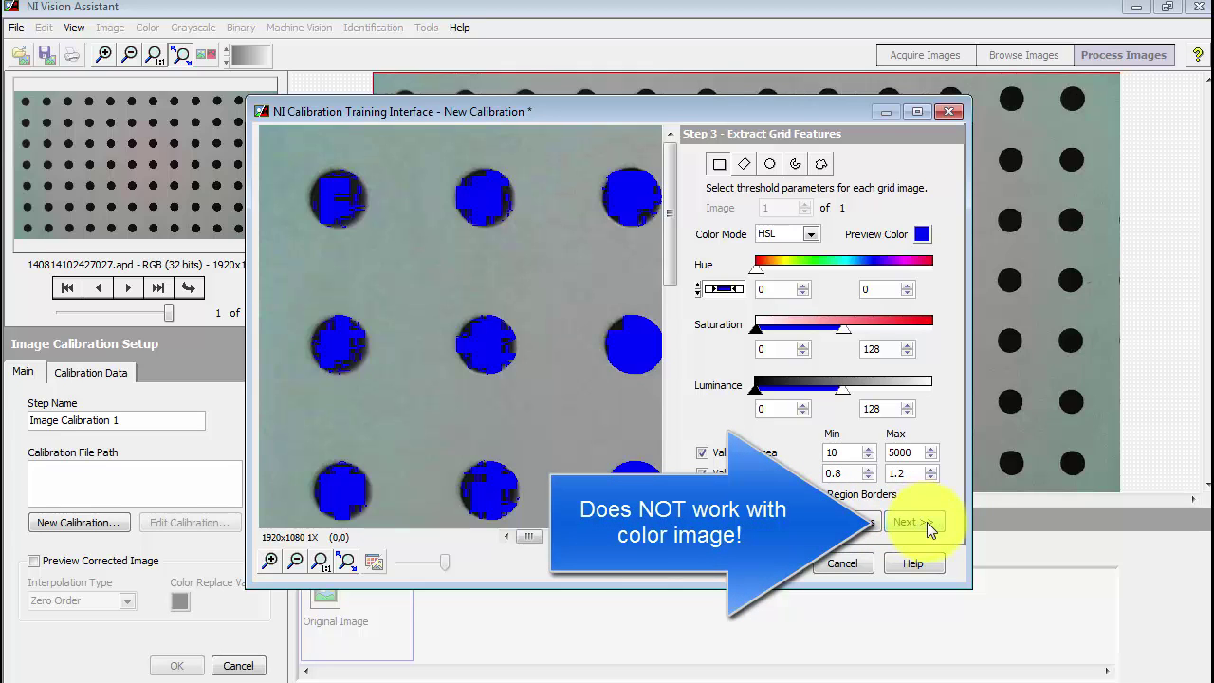
{"action": "left_click", "coordinate": [841, 563]}
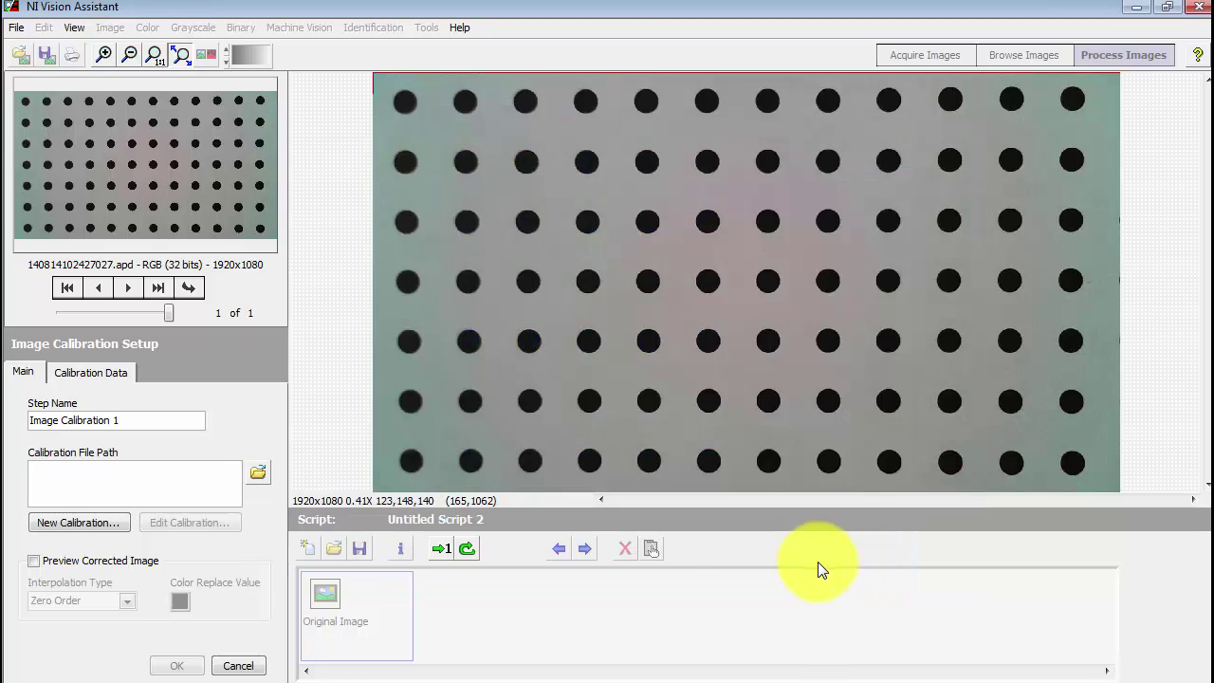
Step: Cancel the calibration step and add a Color Plane Extraction step using the HSL Luminance plane
{"action": "left_click", "coordinate": [238, 665]}
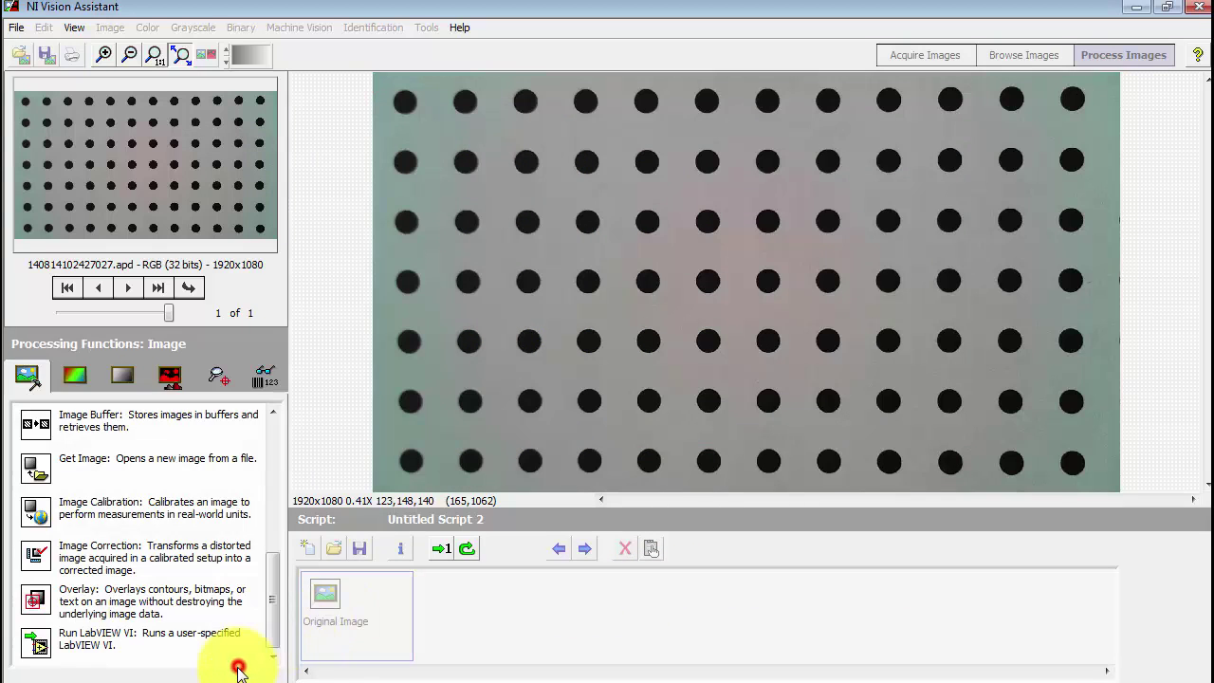
{"action": "left_click", "coordinate": [74, 375]}
{"action": "left_click", "coordinate": [270, 469]}
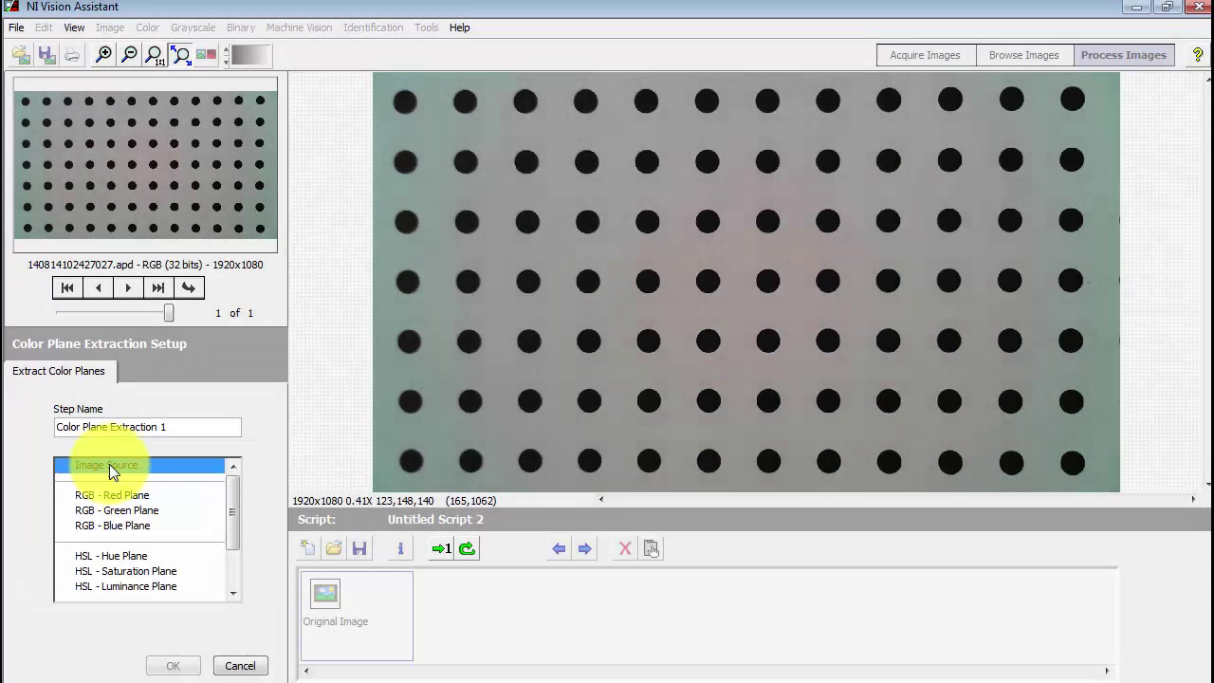
{"action": "left_click", "coordinate": [120, 586]}
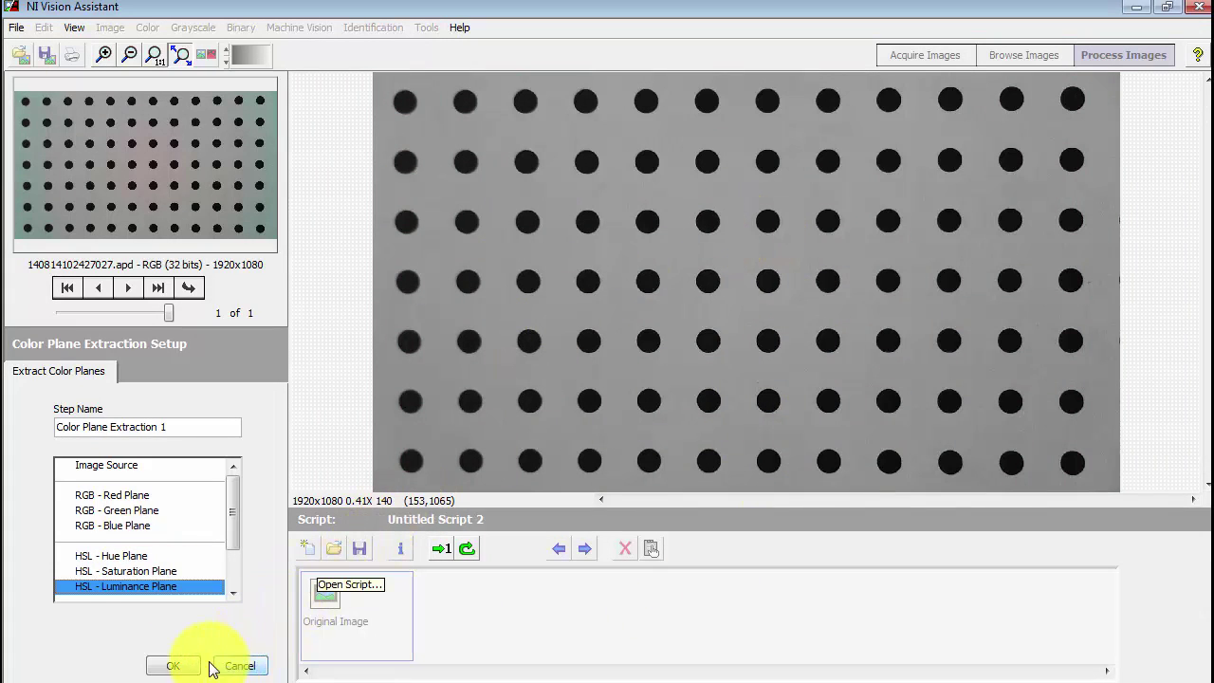
{"action": "left_click", "coordinate": [177, 665]}
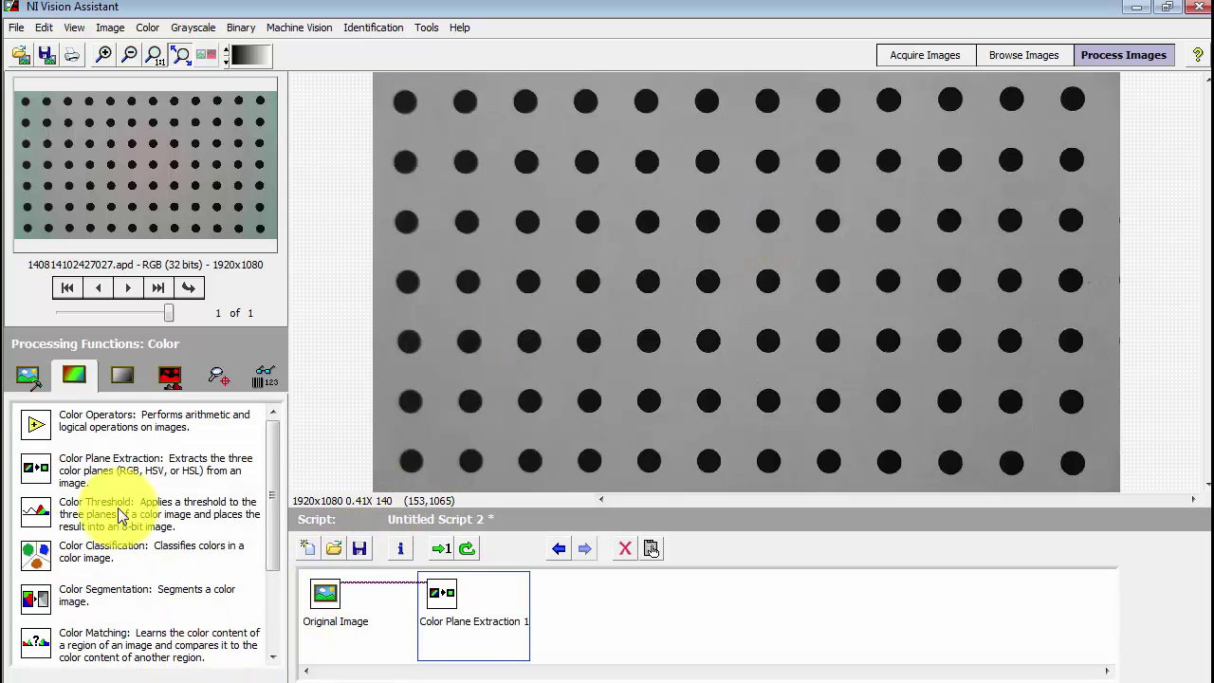
{"action": "left_click", "coordinate": [27, 376]}
Step: Add Image Calibration with a new Distortion Model (Grid) calibration, advancing until all dots are detected
{"action": "left_click_drag", "start_coordinate": [270, 433], "coordinate": [268, 579]}
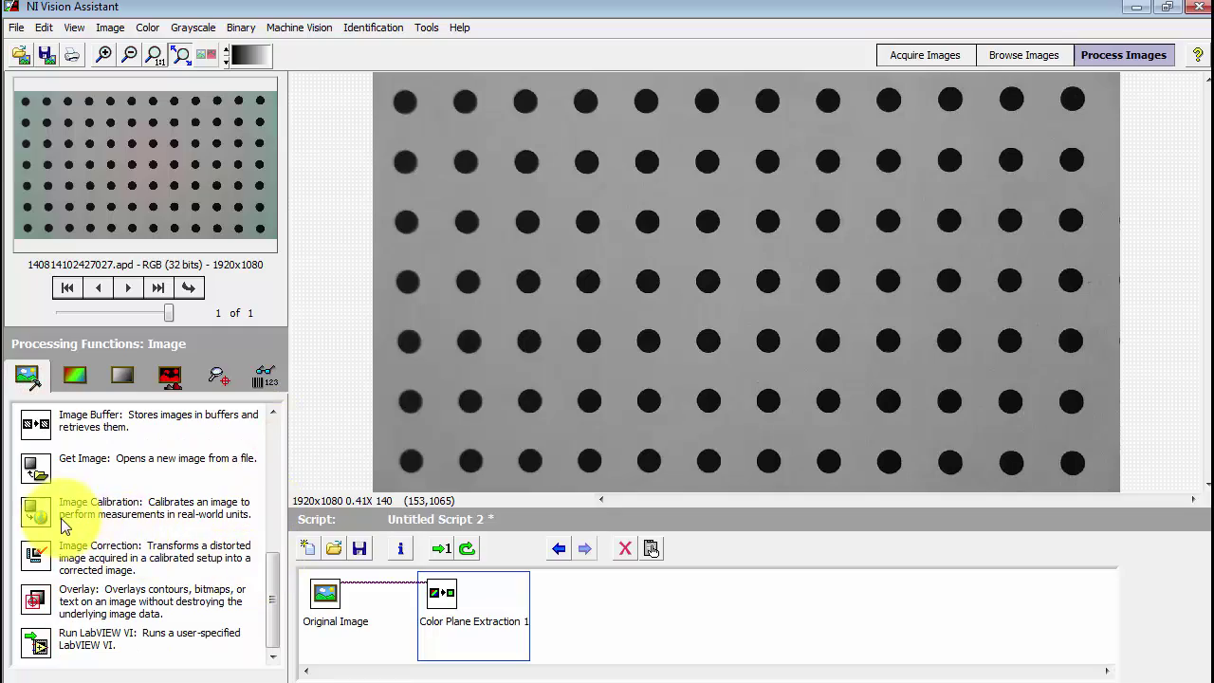
{"action": "left_click", "coordinate": [76, 515]}
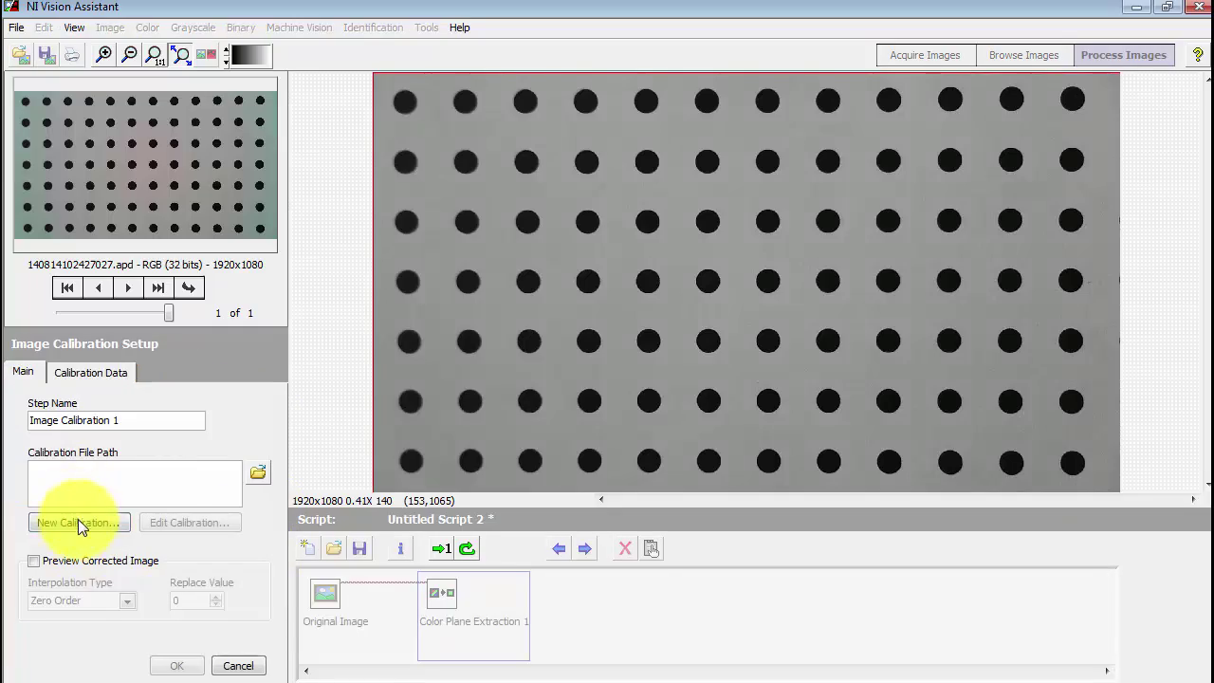
{"action": "left_click", "coordinate": [80, 523]}
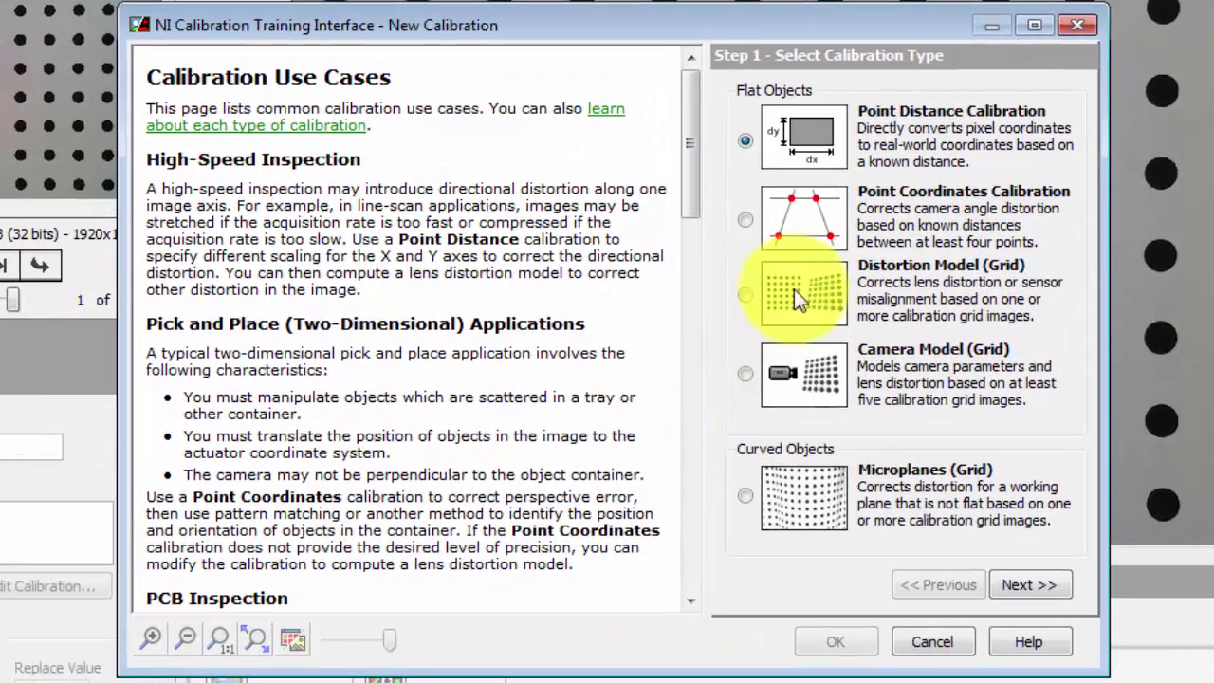
{"action": "left_click", "coordinate": [794, 287]}
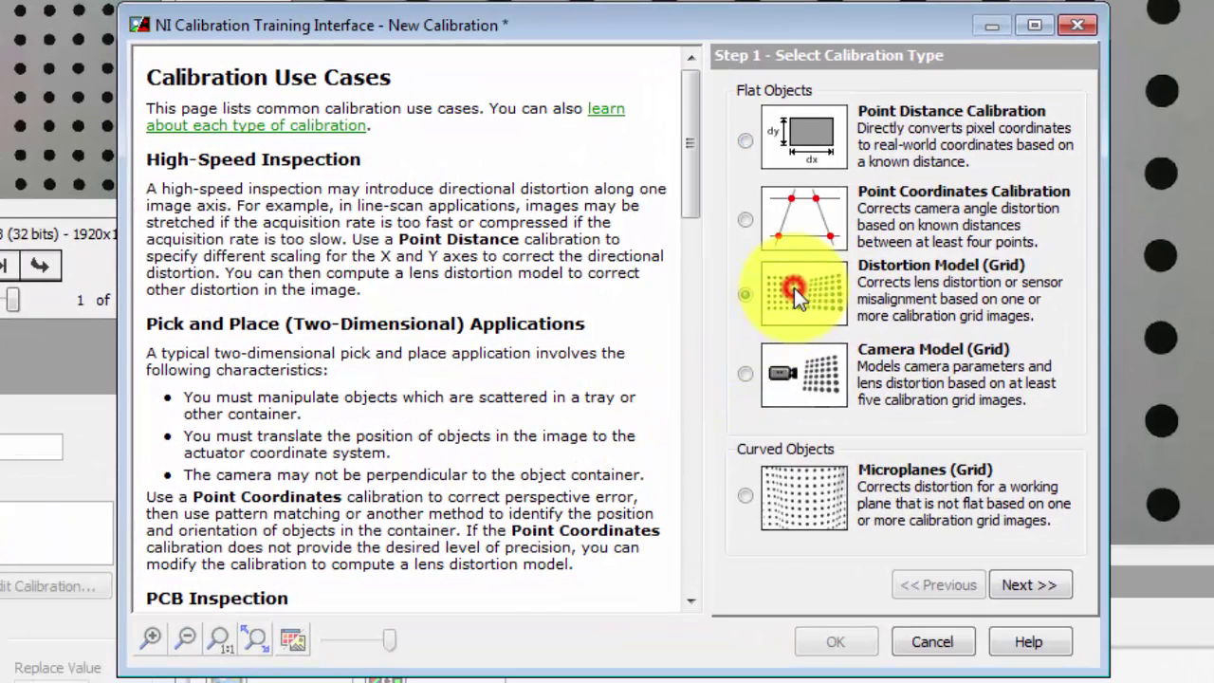
{"action": "left_click", "coordinate": [1043, 589]}
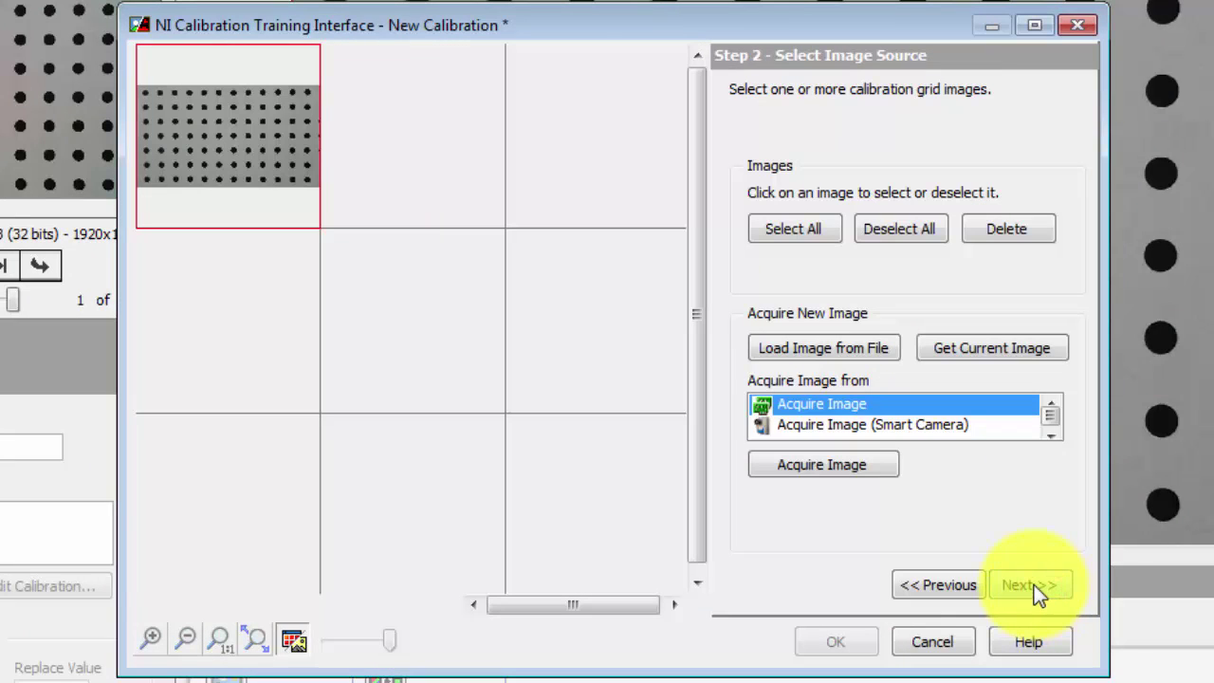
{"action": "left_click", "coordinate": [1034, 586]}
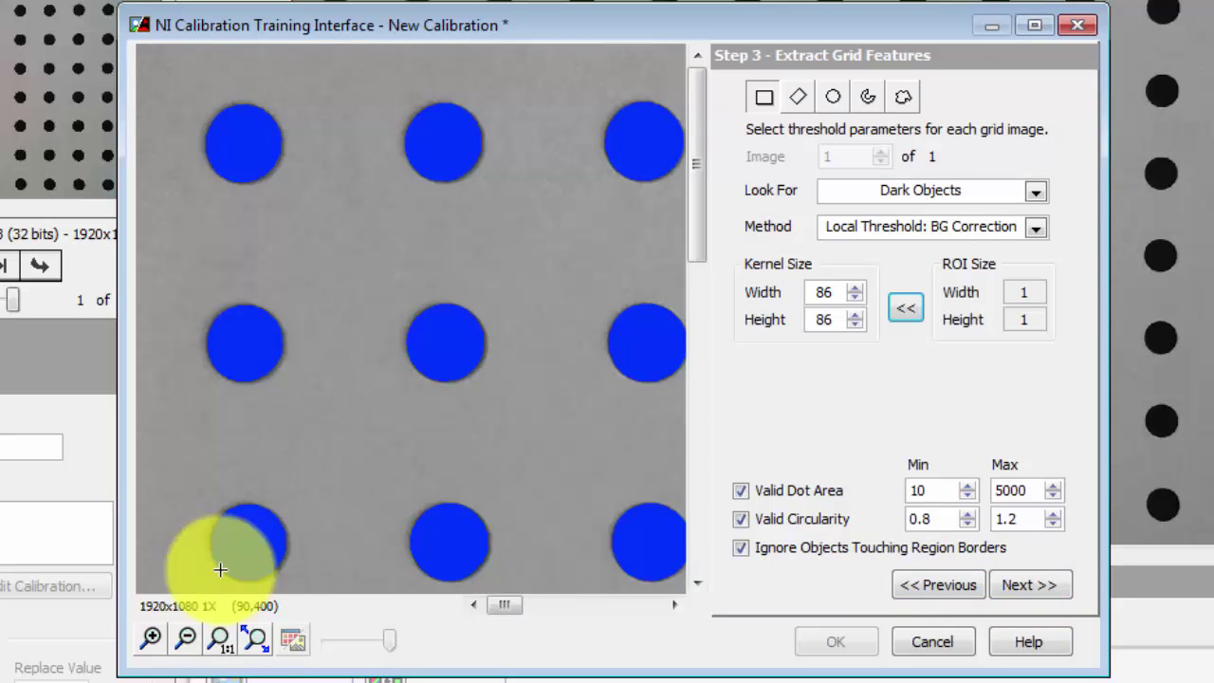
{"action": "left_click", "coordinate": [256, 641]}
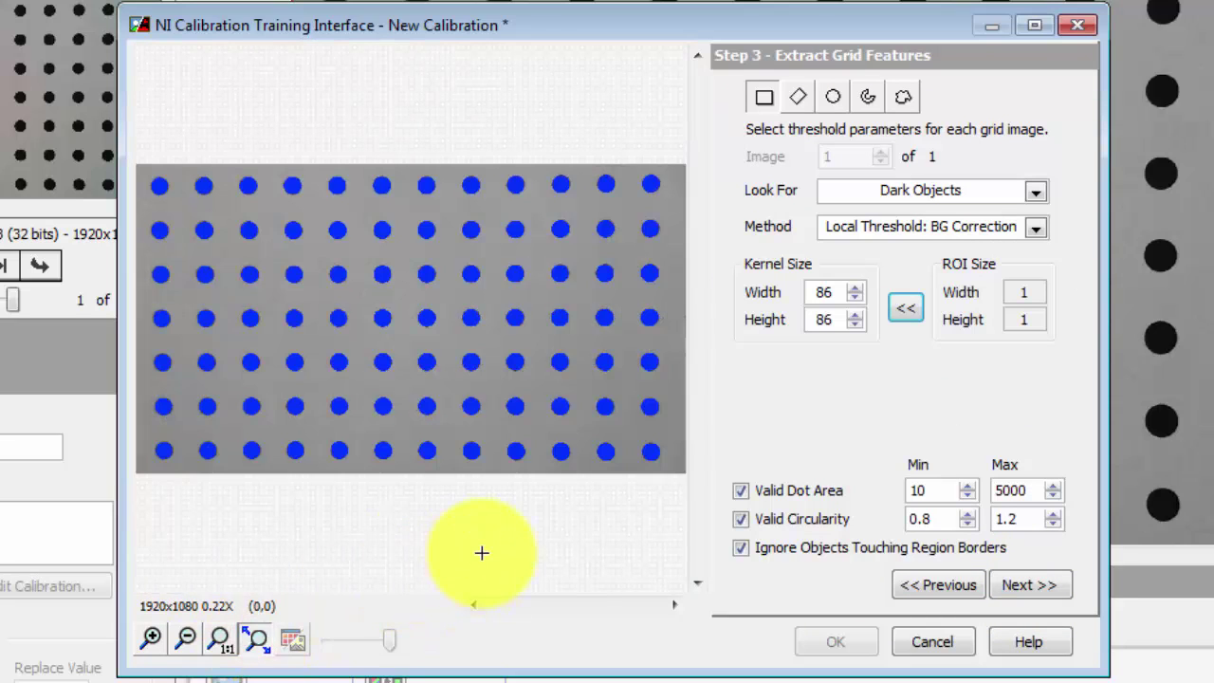
{"action": "left_click", "coordinate": [1032, 586]}
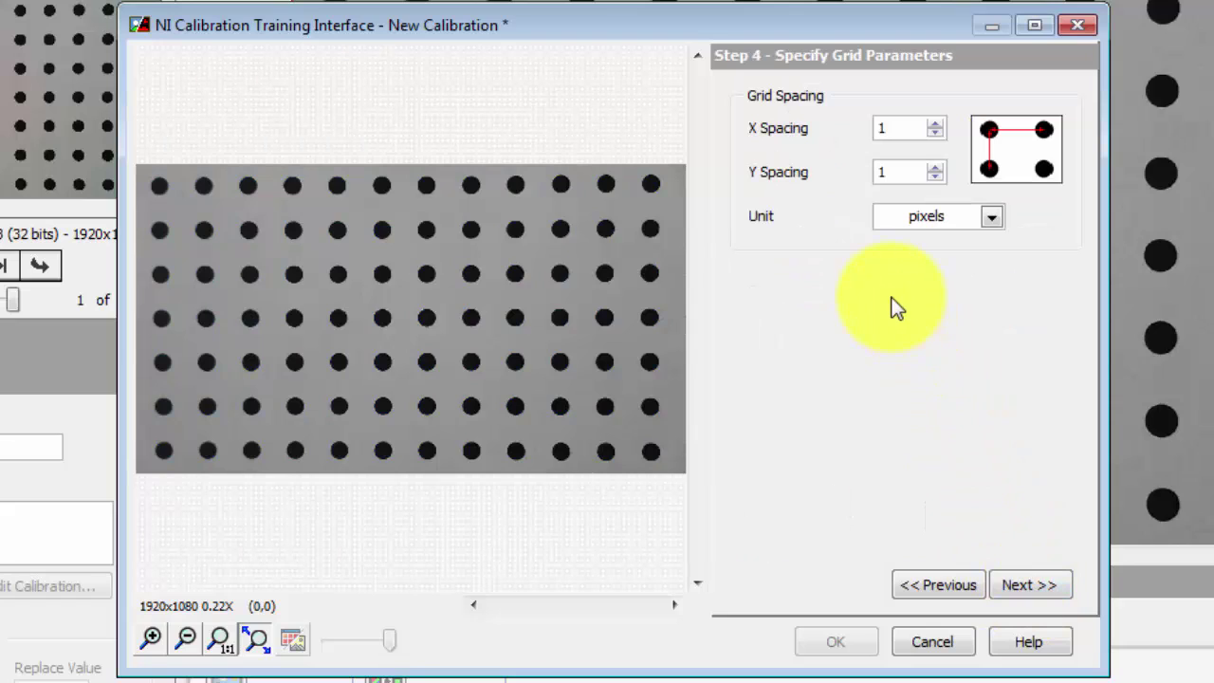
Step: Enter 10 for X and Y grid spacing in millimeter and compute the calibration results
{"action": "left_click", "coordinate": [898, 128]}
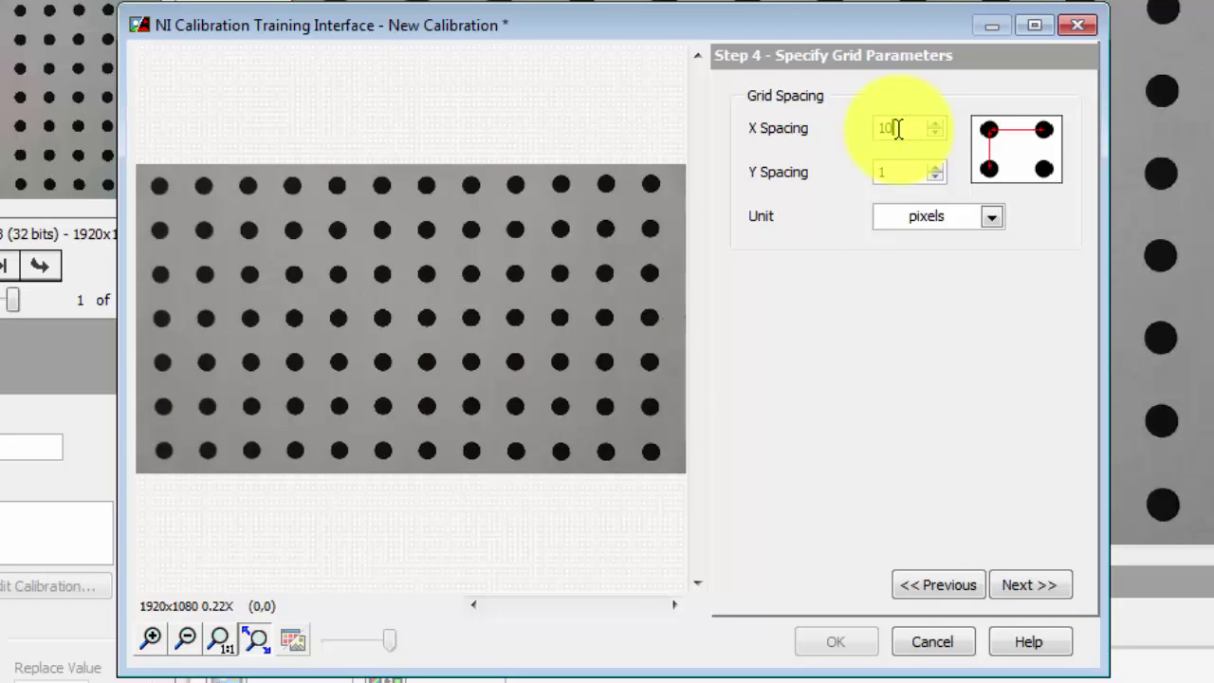
{"action": "left_click", "coordinate": [898, 167]}
{"action": "type", "text": "10"}
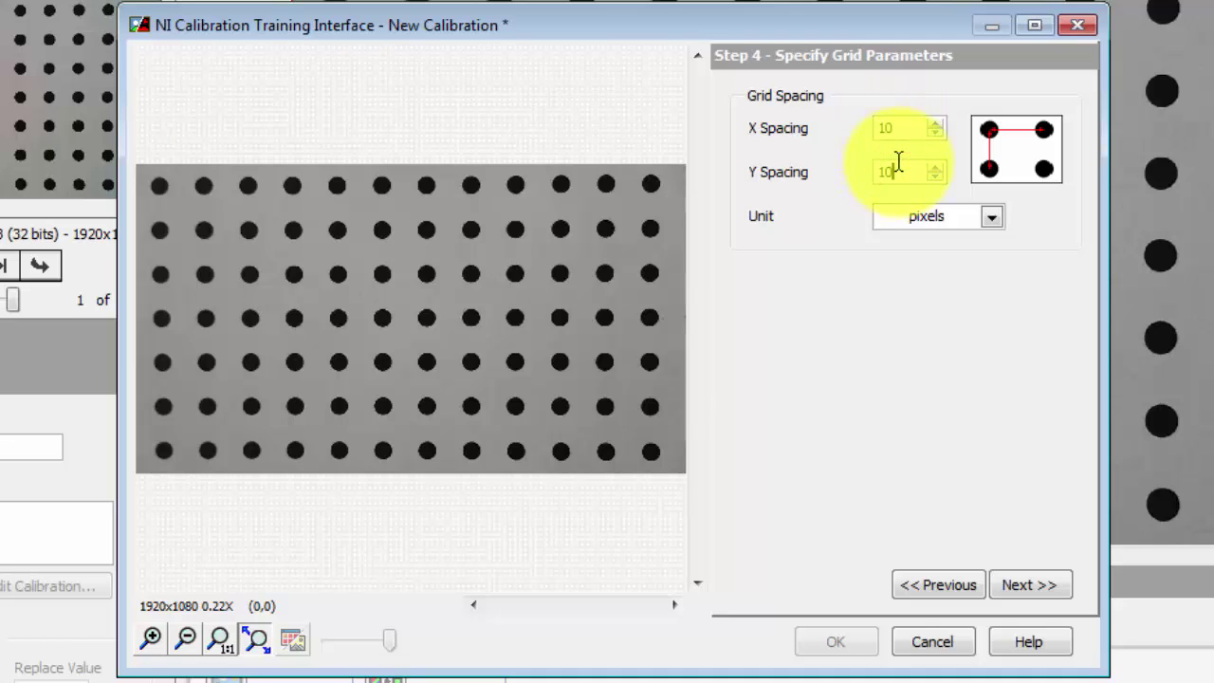
{"action": "left_click", "coordinate": [992, 216]}
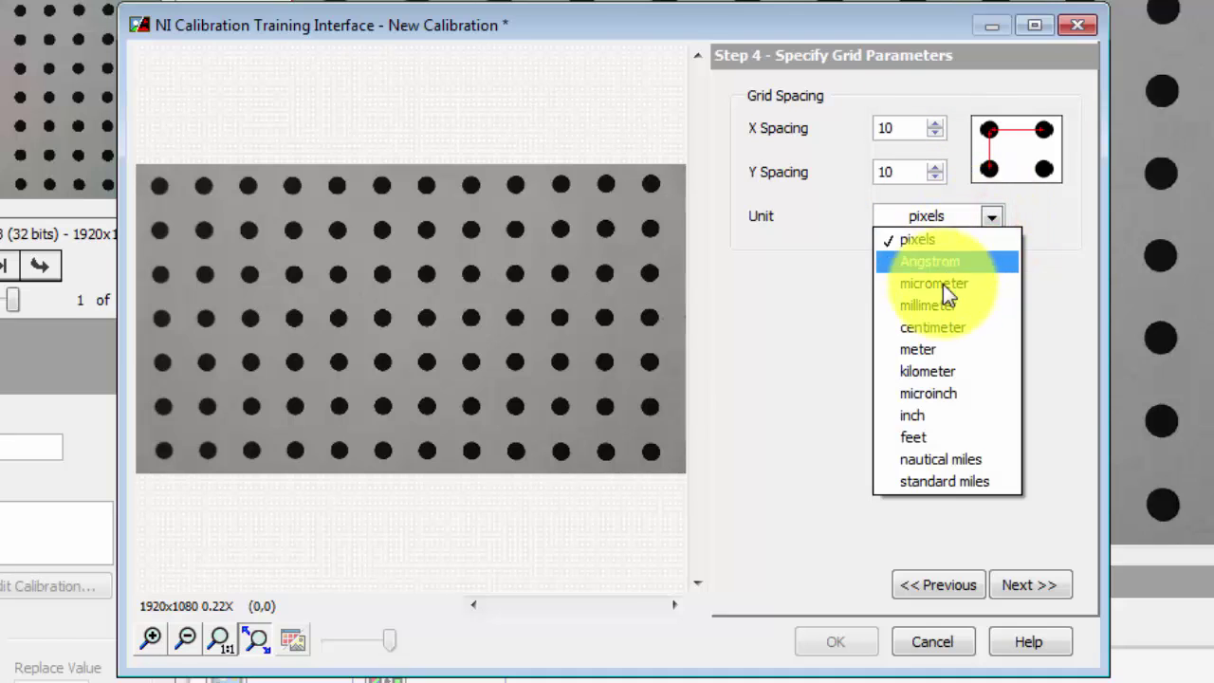
{"action": "left_click", "coordinate": [936, 306]}
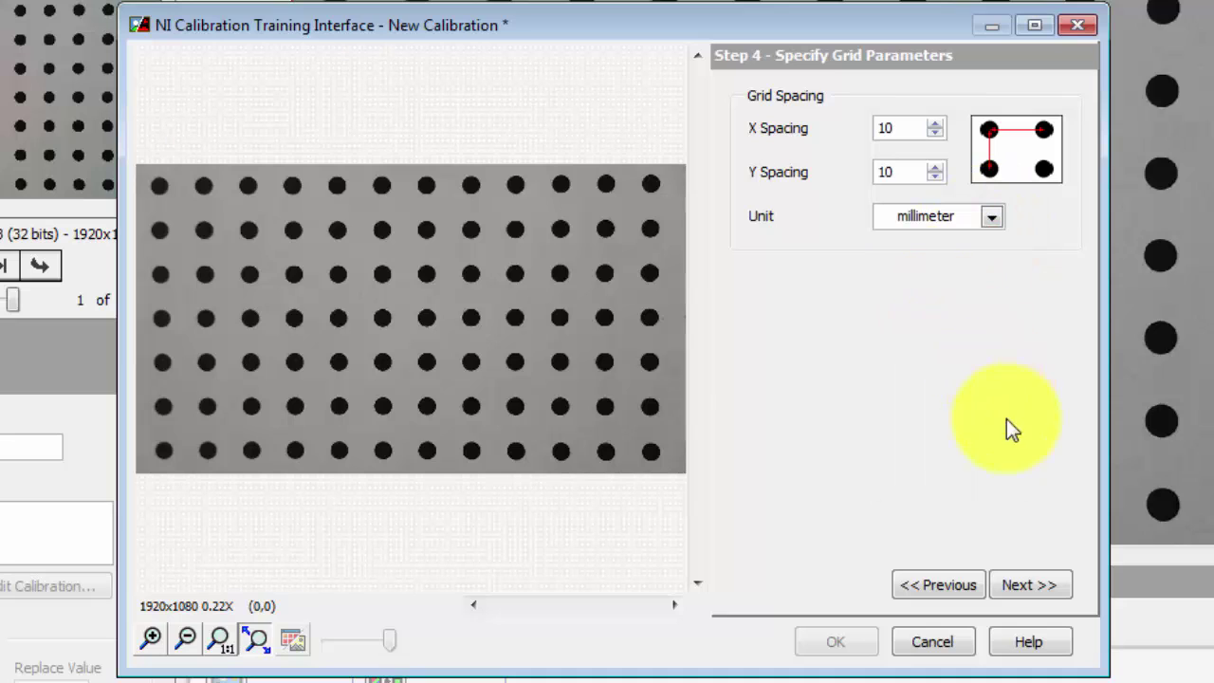
{"action": "left_click", "coordinate": [1028, 579]}
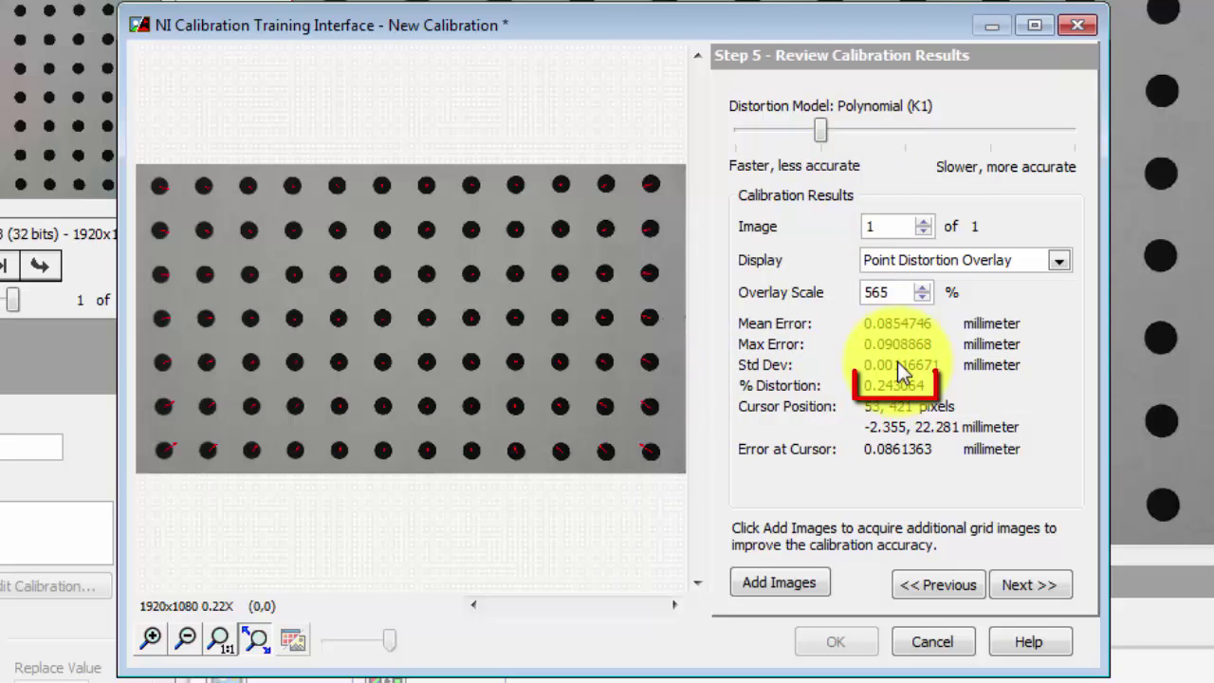
Step: Compare the Division, K1/K2/K3 and tangential distortion models, settling on Polynomial (K1)
{"action": "left_click_drag", "start_coordinate": [819, 133], "coordinate": [737, 133]}
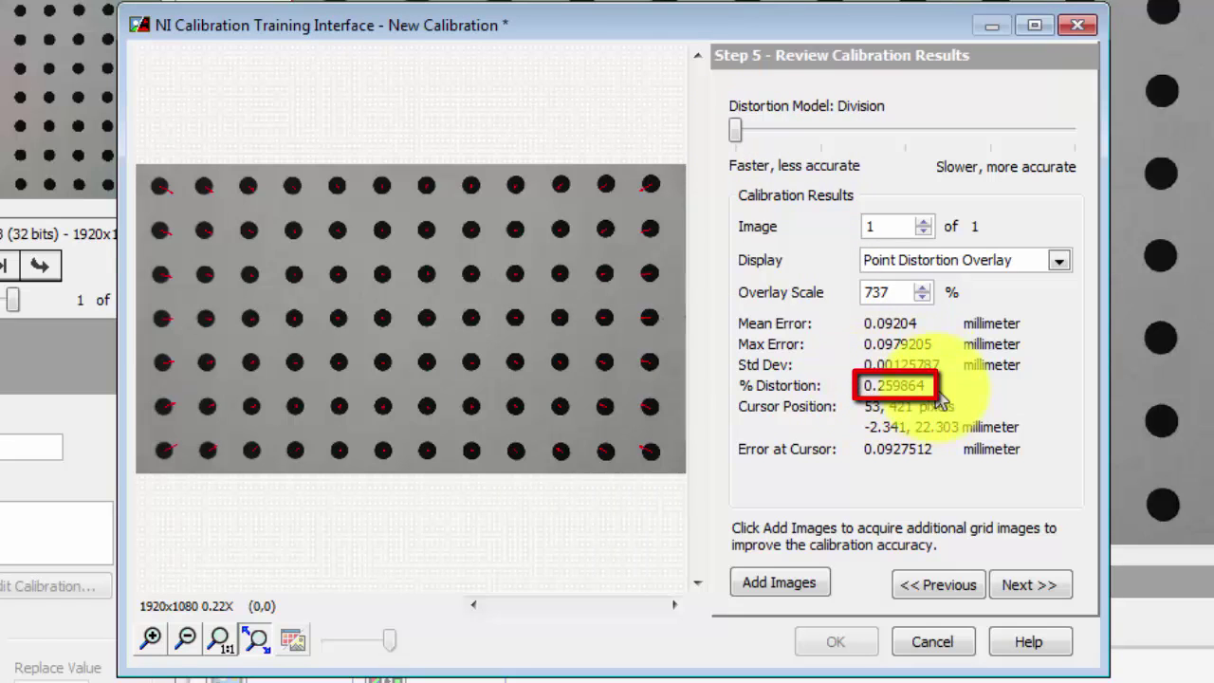
{"action": "left_click_drag", "start_coordinate": [776, 133], "coordinate": [885, 136]}
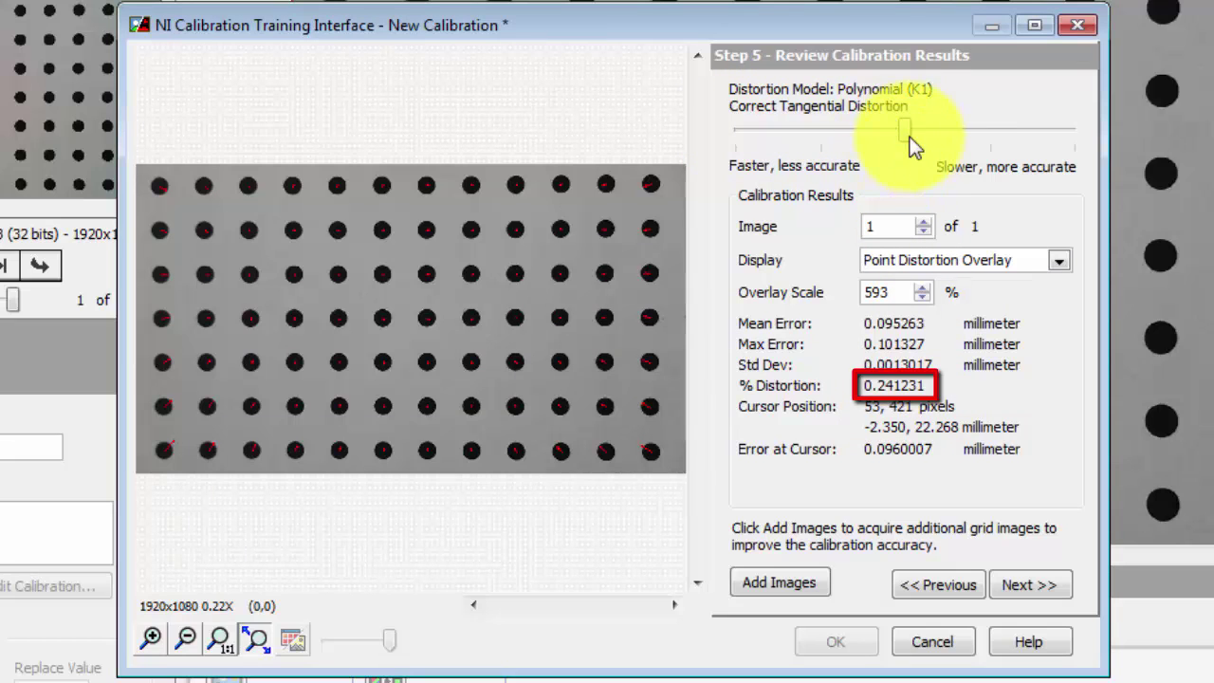
{"action": "left_click_drag", "start_coordinate": [906, 133], "coordinate": [989, 131]}
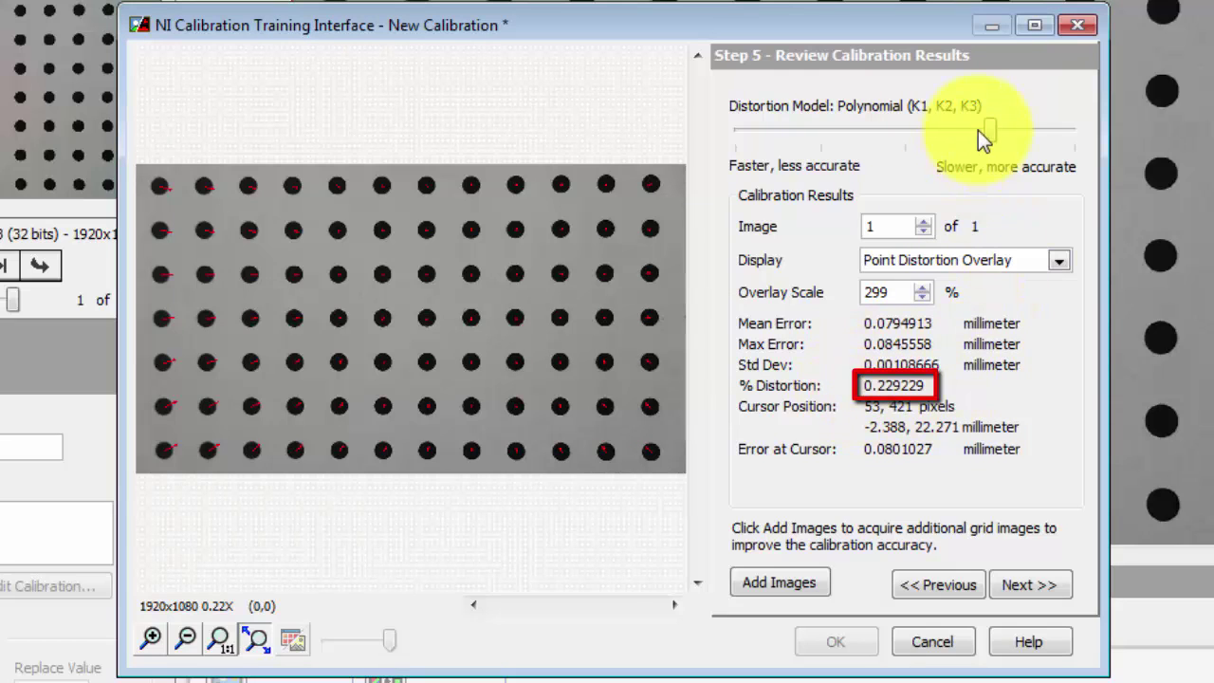
{"action": "left_click_drag", "start_coordinate": [1017, 125], "coordinate": [1050, 125]}
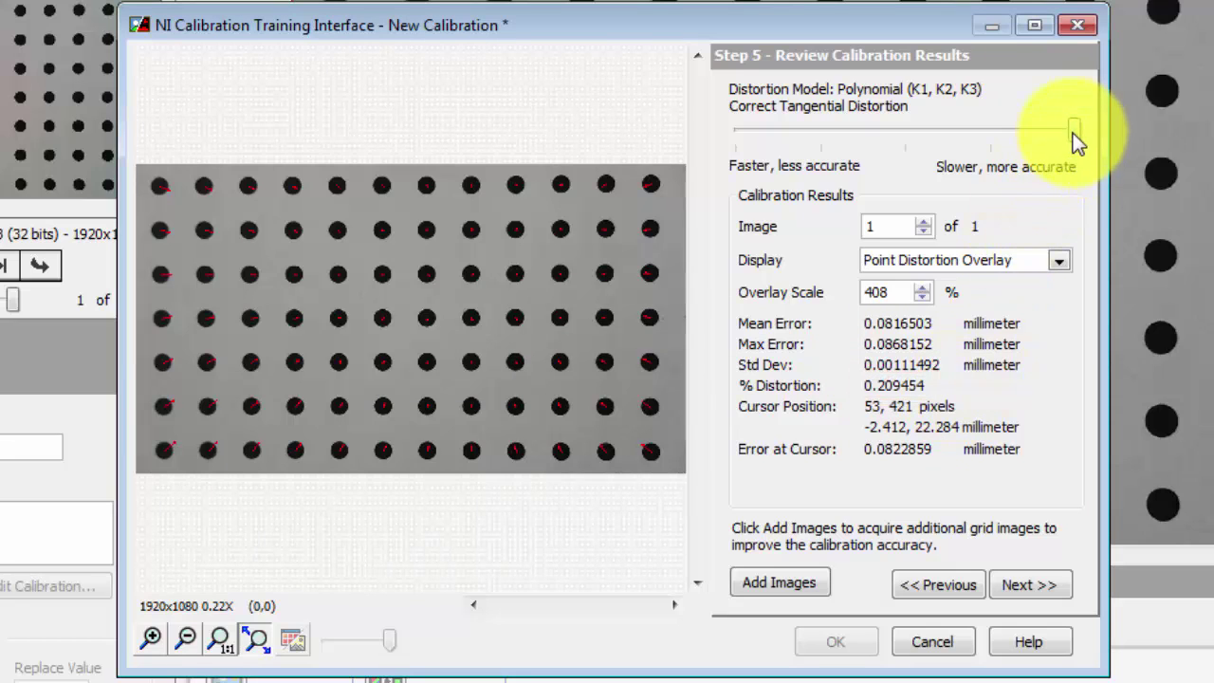
{"action": "left_click_drag", "start_coordinate": [1074, 134], "coordinate": [844, 148]}
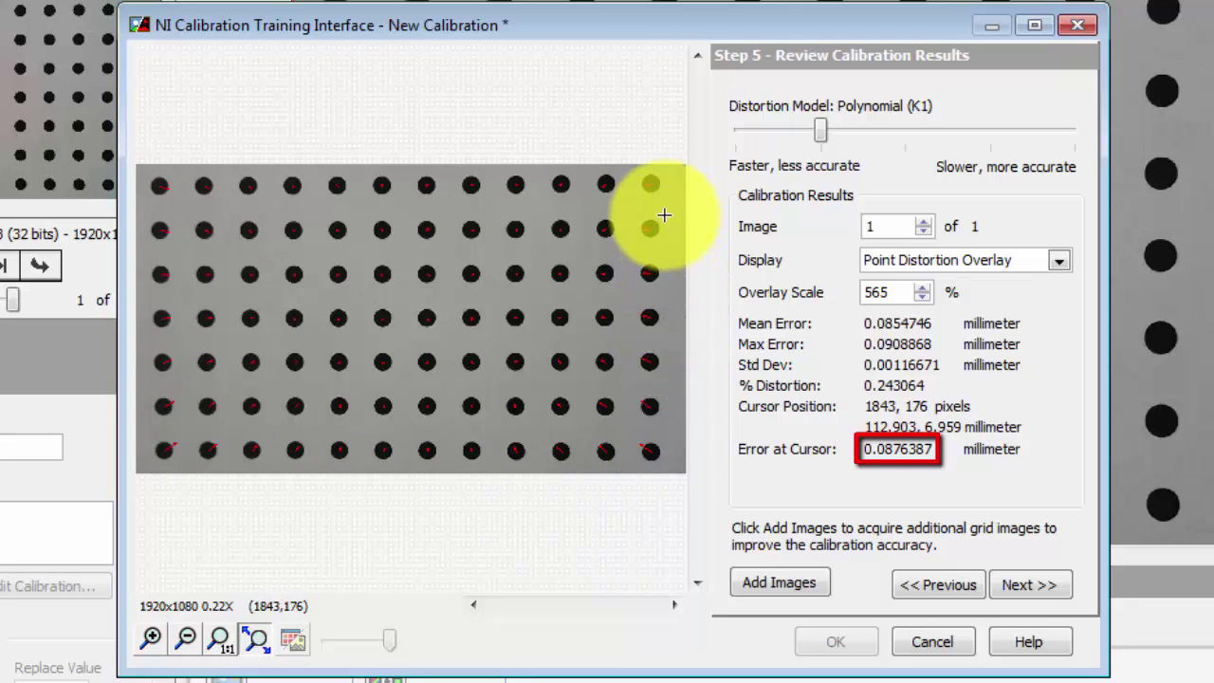
Step: Preview the Error Distribution Plot, Combined Error Map and corrected grid image result displays
{"action": "left_click", "coordinate": [1058, 261]}
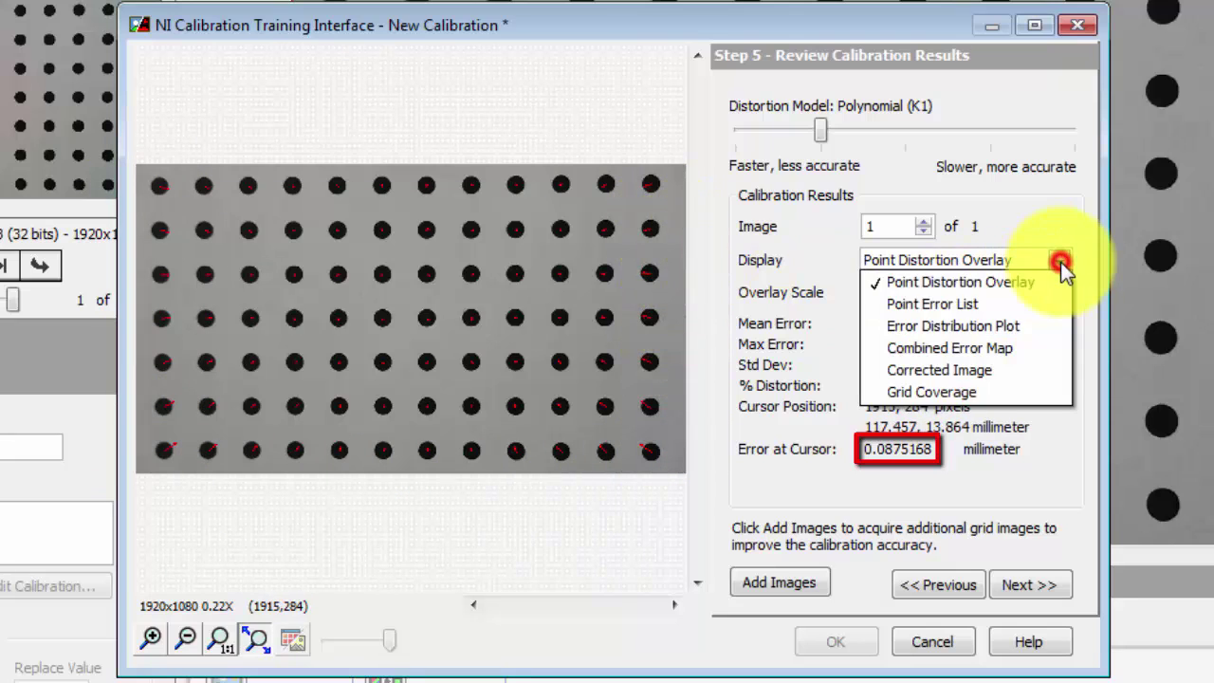
{"action": "left_click", "coordinate": [1014, 327]}
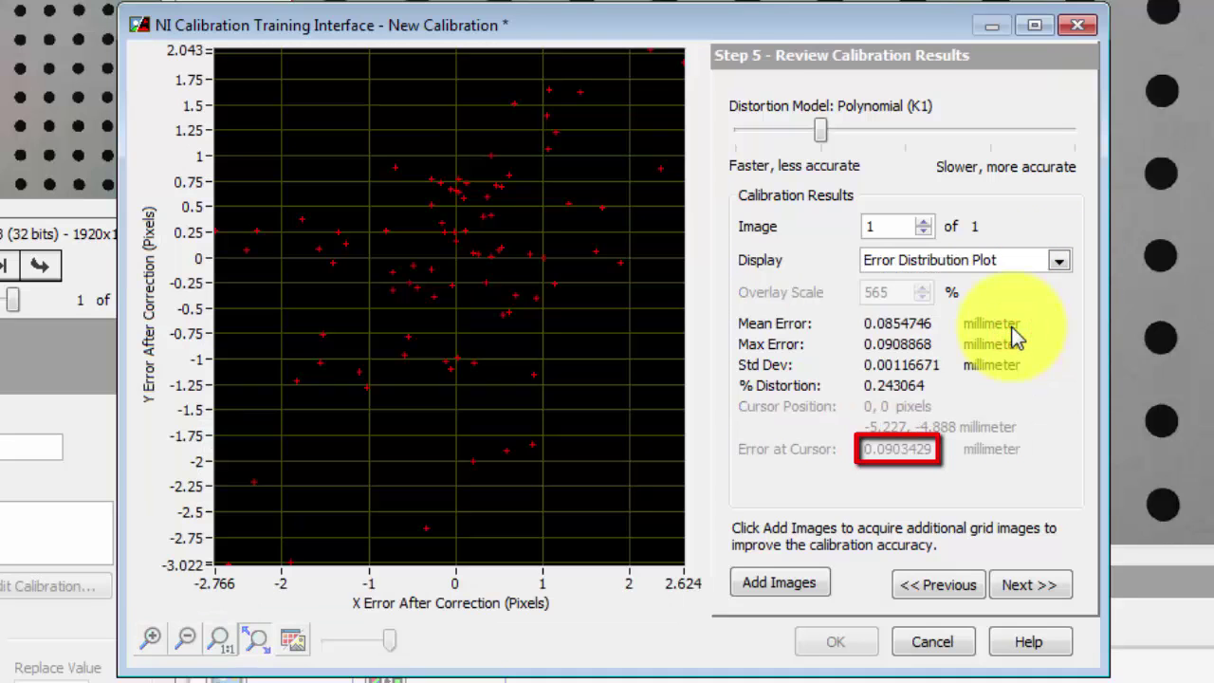
{"action": "left_click", "coordinate": [1058, 261]}
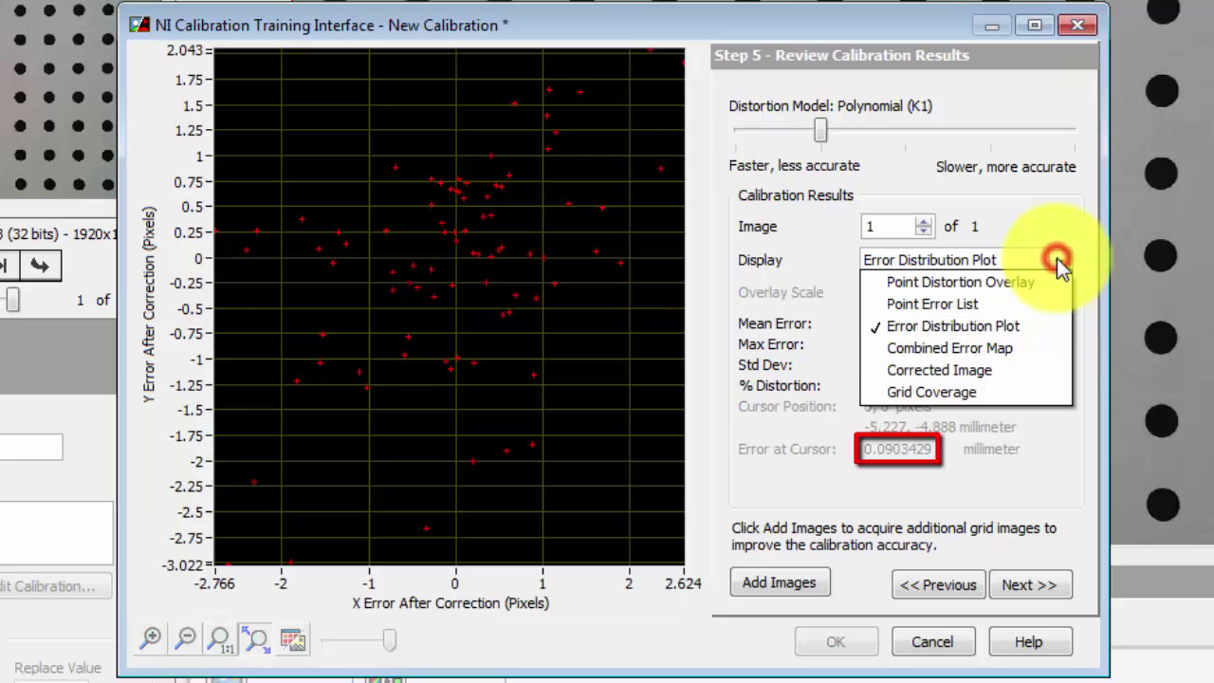
{"action": "left_click", "coordinate": [993, 348]}
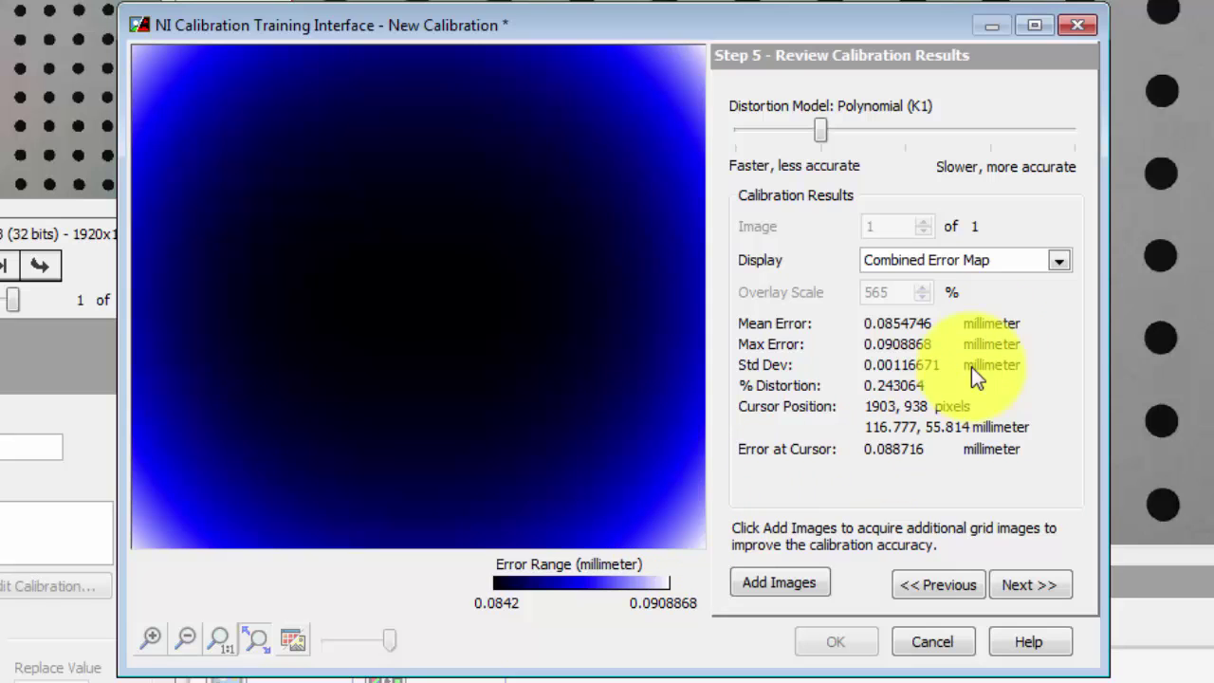
{"action": "left_click", "coordinate": [1058, 261]}
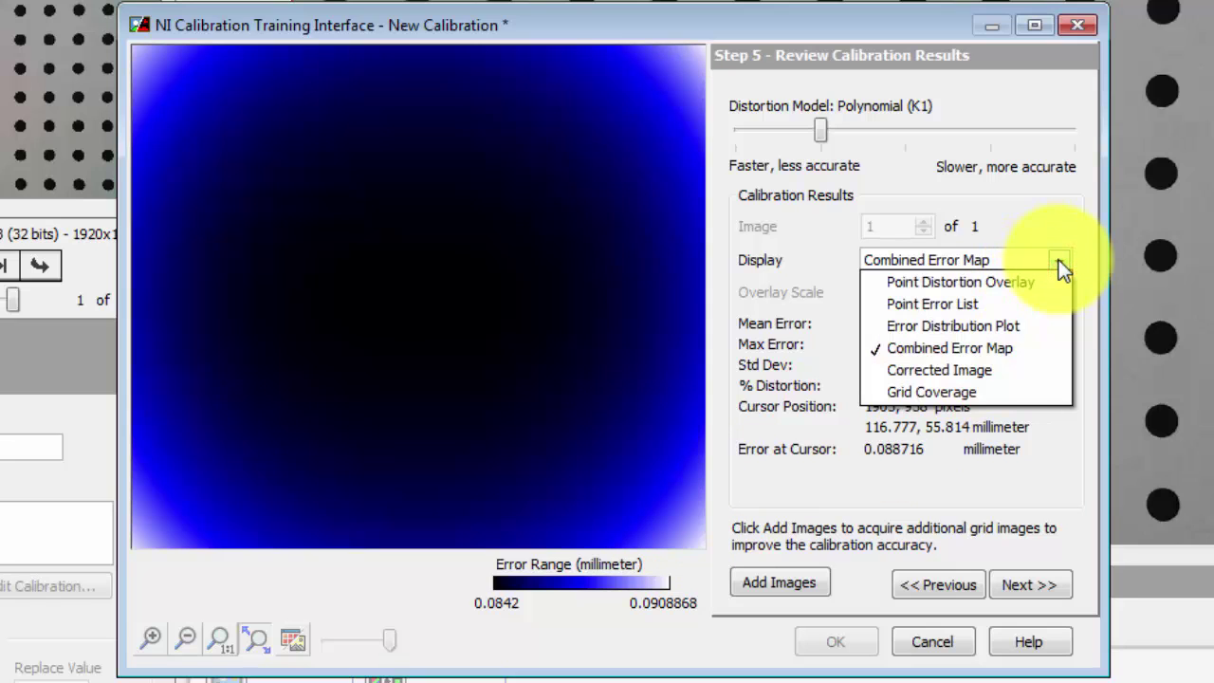
{"action": "left_click", "coordinate": [975, 371]}
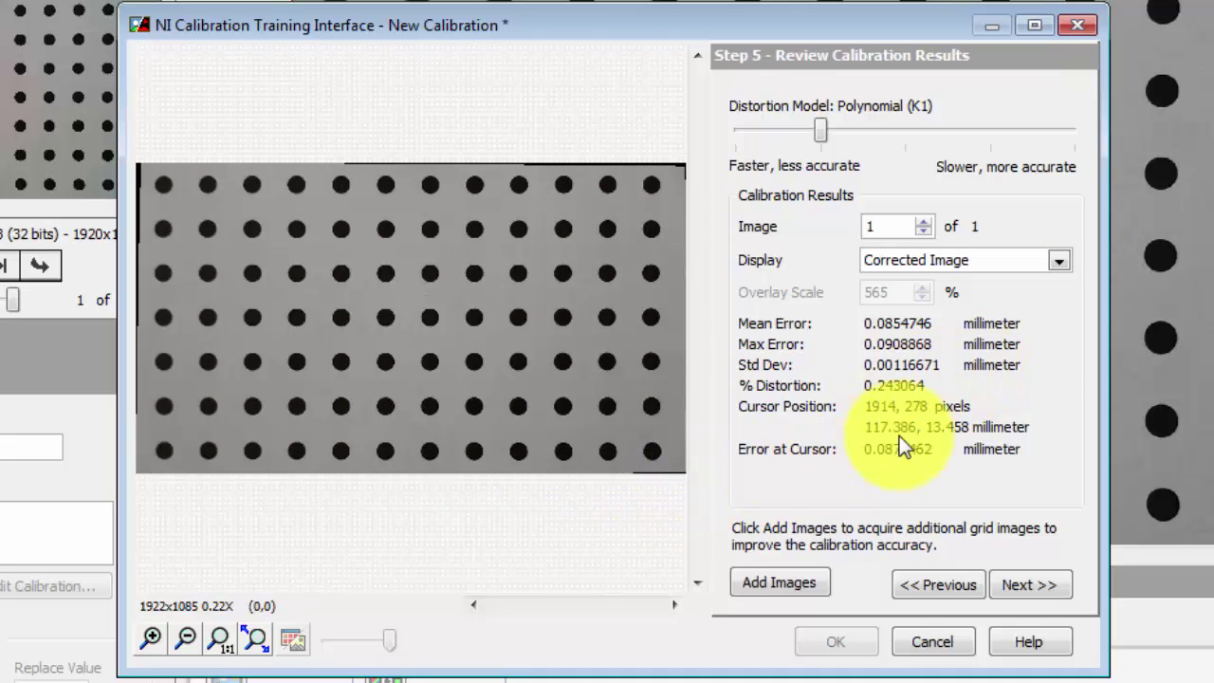
Step: Show the Point Distortion Overlay on the grid and zoom into the image
{"action": "scroll", "coordinate": [1059, 264], "scroll_direction": "down", "scroll_amount": 1}
{"action": "left_click", "coordinate": [1060, 263]}
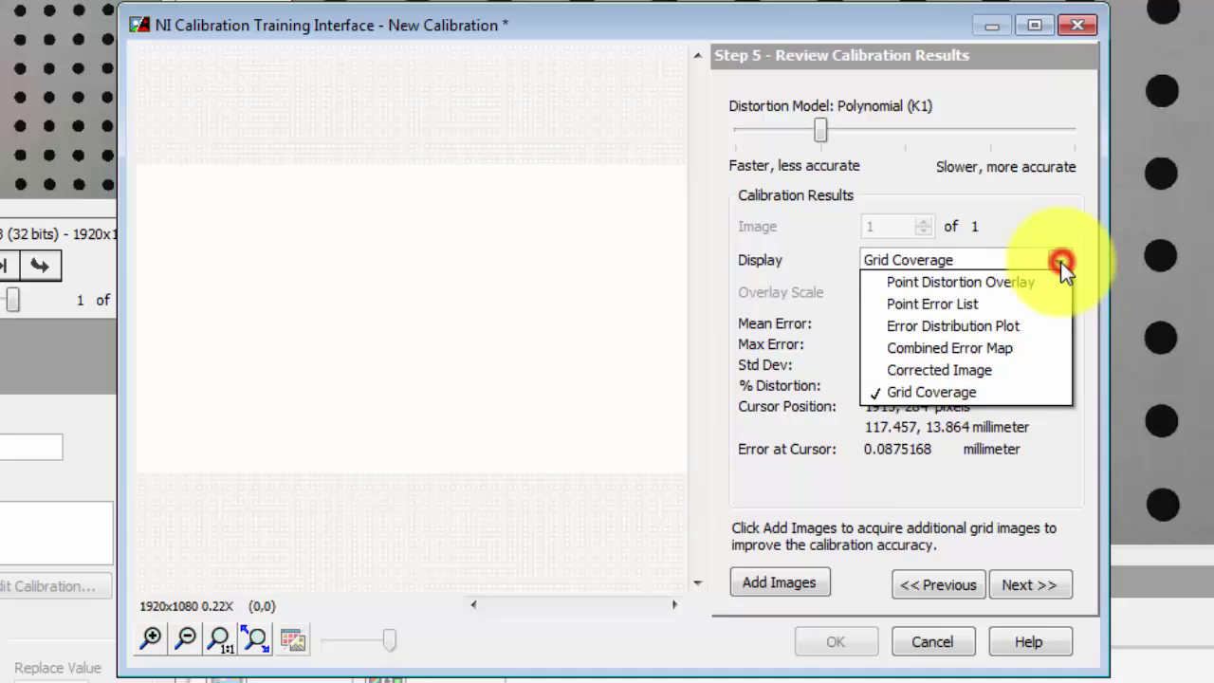
{"action": "left_click", "coordinate": [1003, 283]}
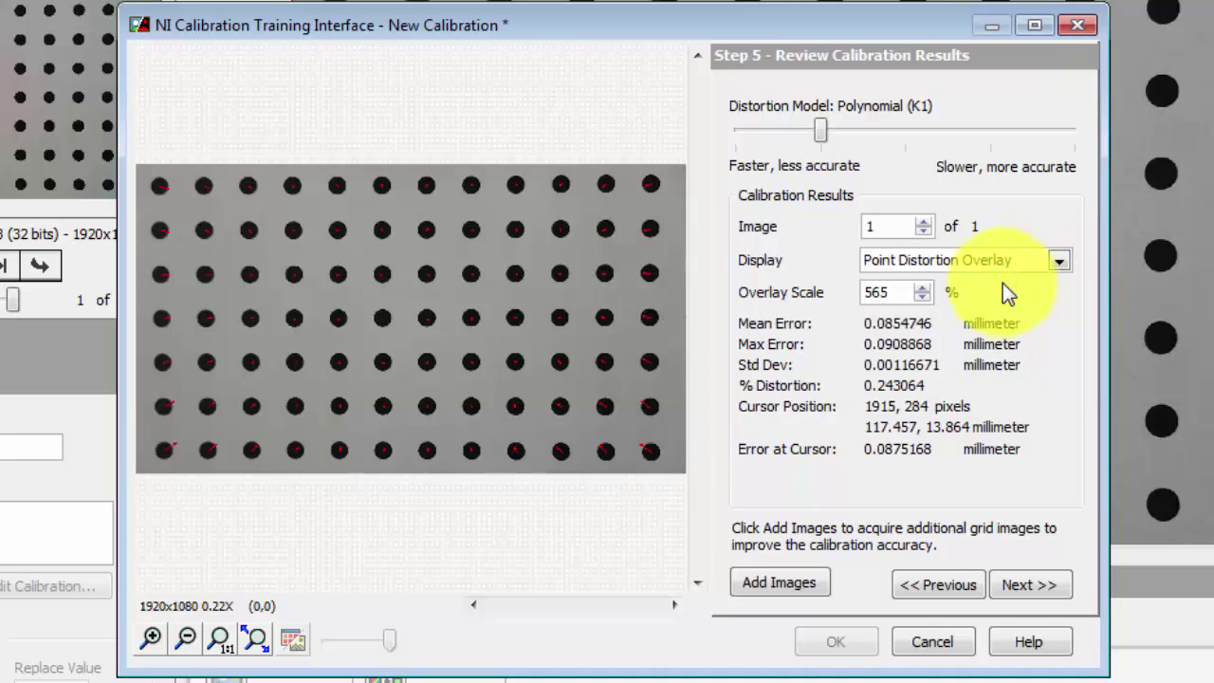
{"action": "left_click", "coordinate": [601, 338]}
Step: Keep the user-defined origin and X axis point, then accept the learned calibration summary
{"action": "left_click", "coordinate": [1033, 583]}
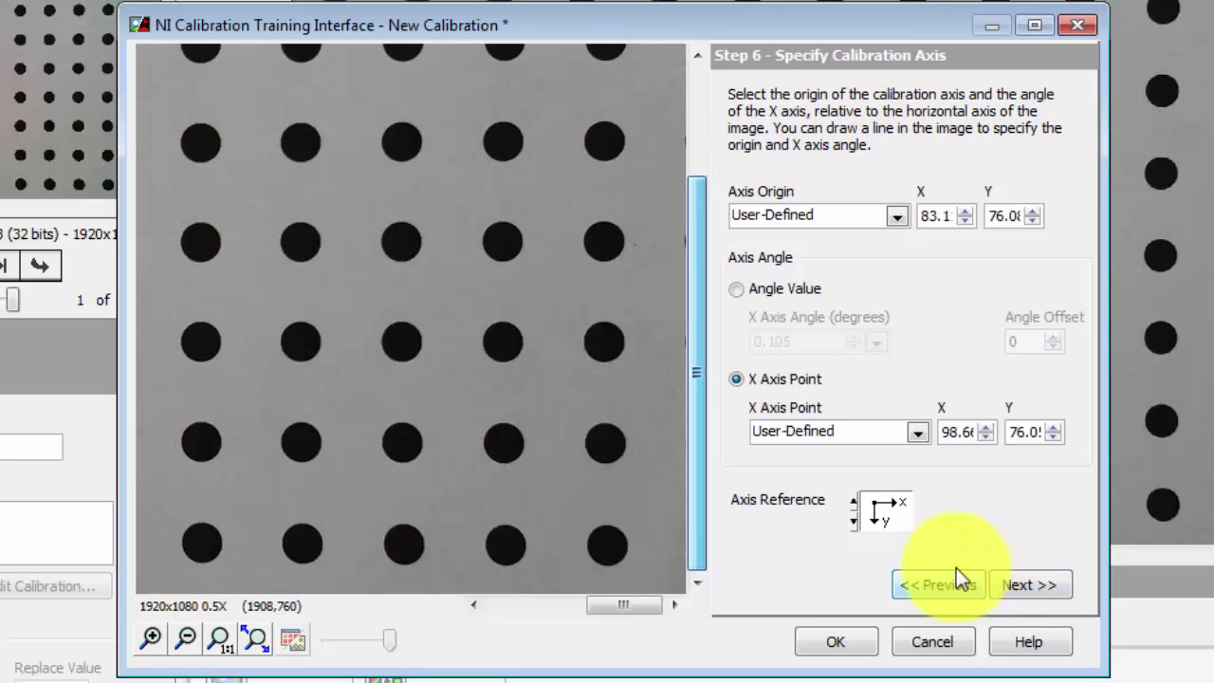
{"action": "left_click_drag", "start_coordinate": [626, 604], "coordinate": [512, 608]}
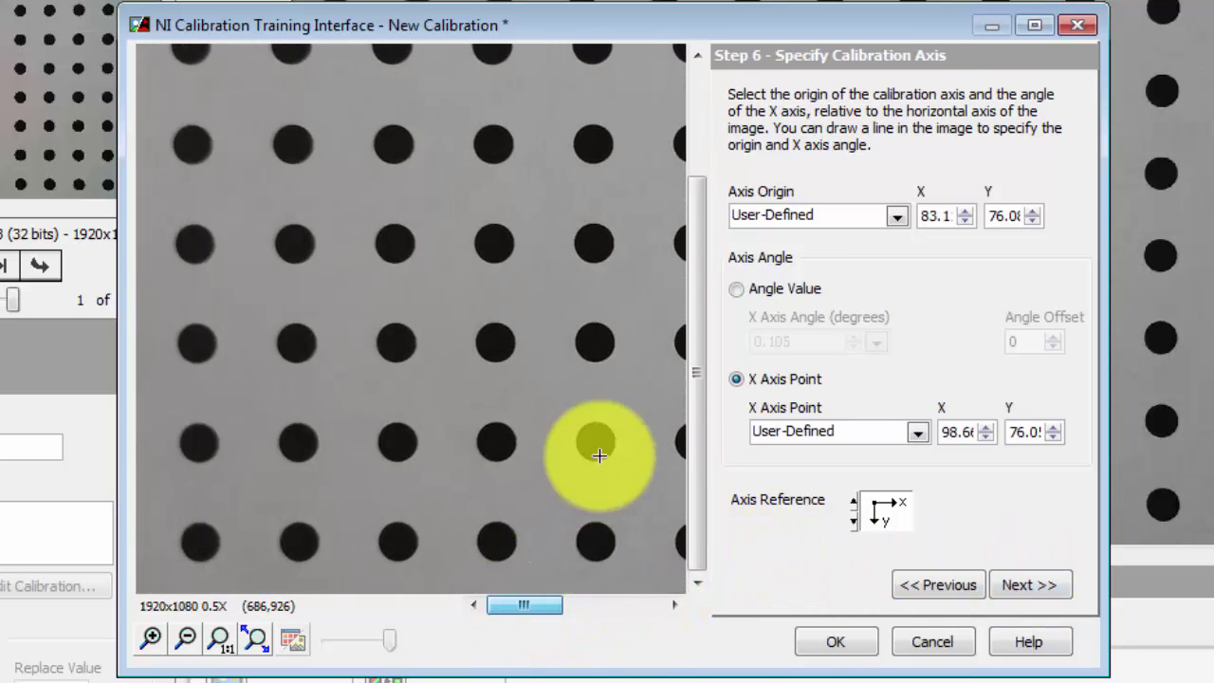
{"action": "left_click_drag", "start_coordinate": [696, 399], "coordinate": [689, 250]}
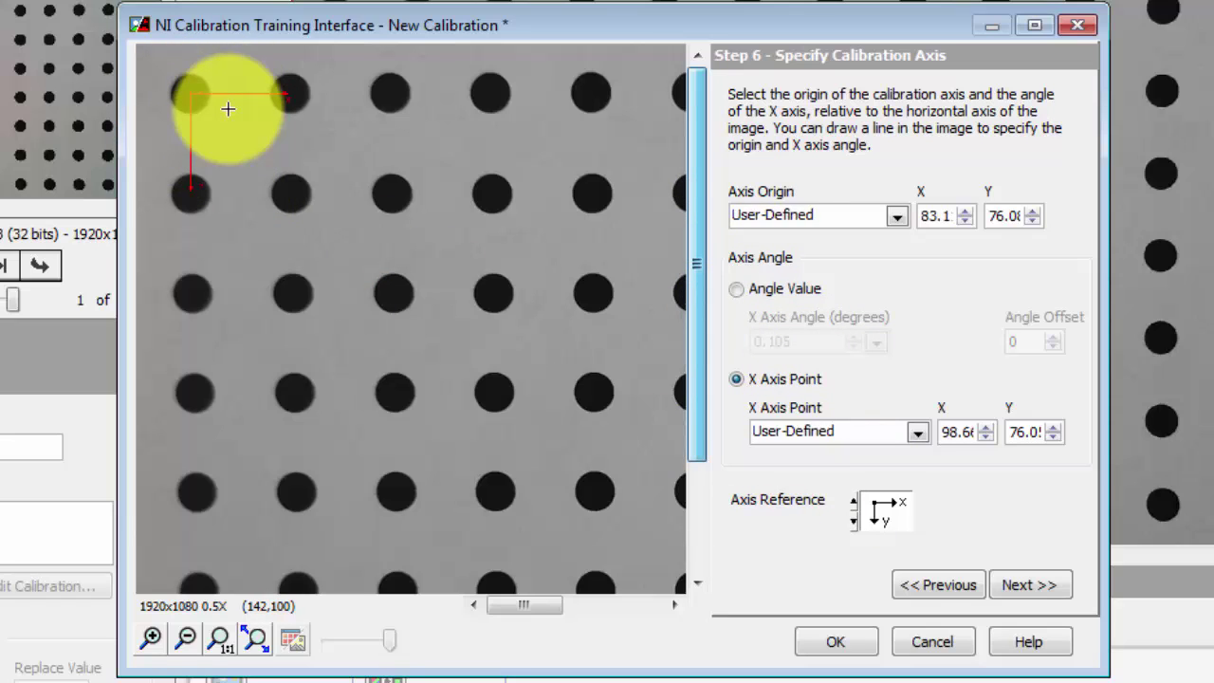
{"action": "left_click", "coordinate": [1030, 580]}
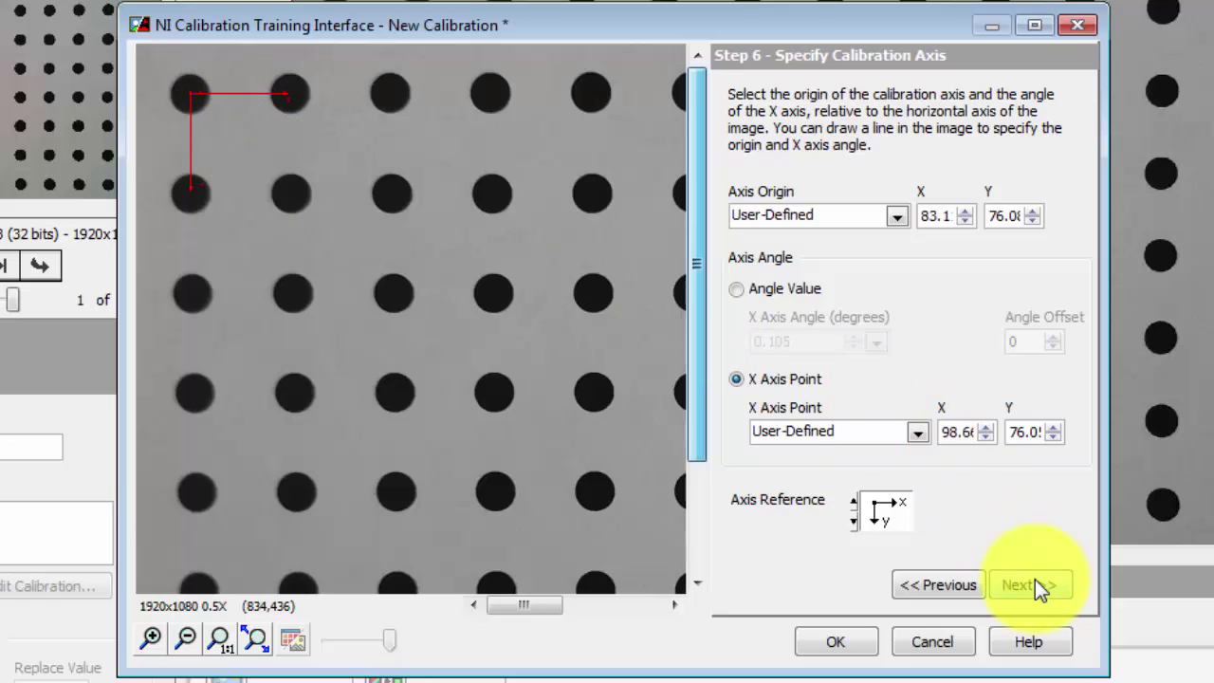
{"action": "left_click", "coordinate": [1035, 581]}
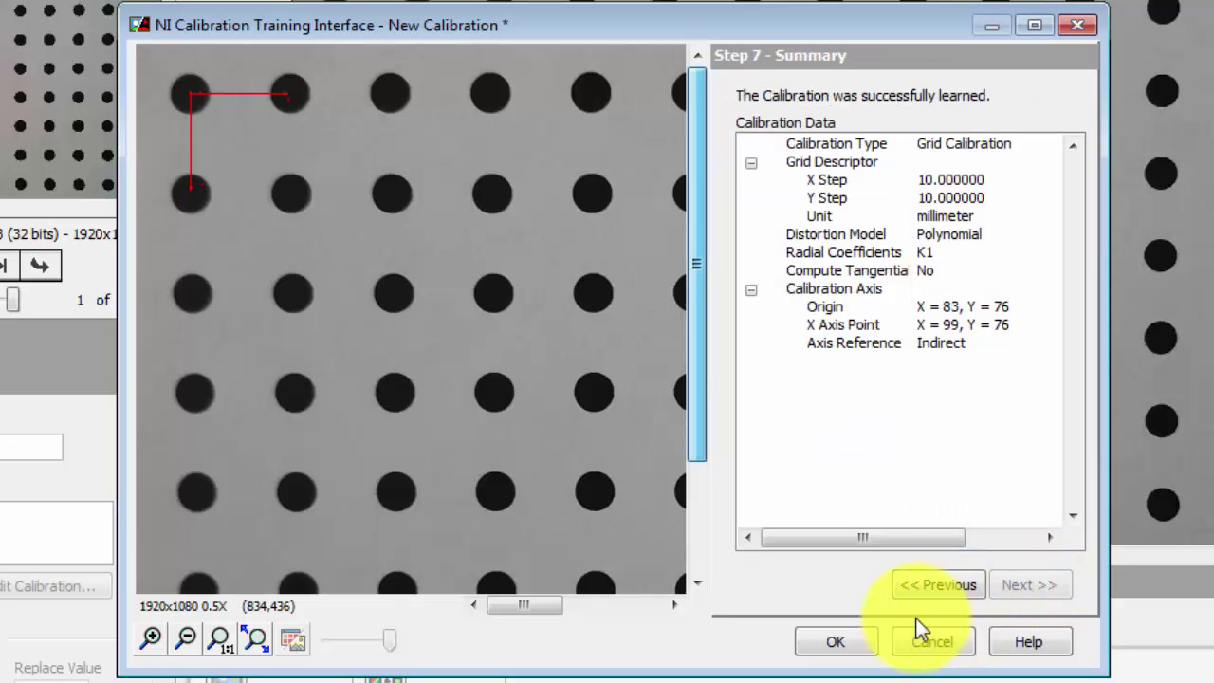
{"action": "left_click", "coordinate": [838, 642]}
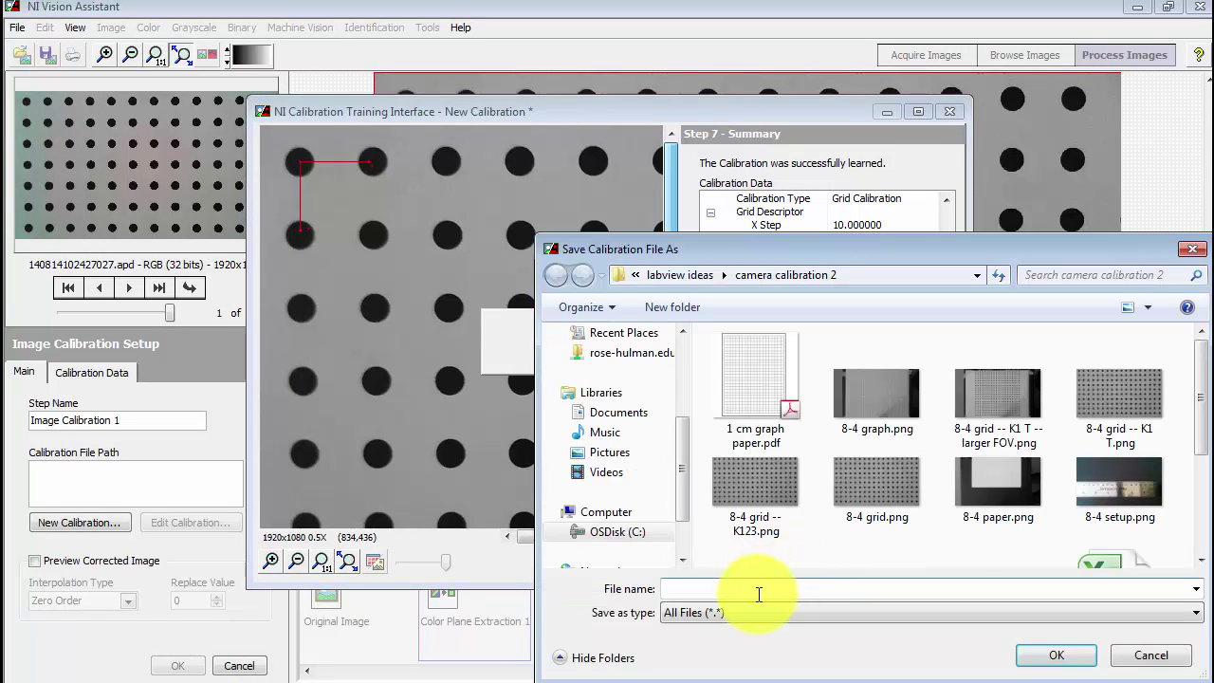
Step: Save the calibration file as '8-14 grid' in the camera calibration 2 folder
{"action": "left_click", "coordinate": [759, 590]}
{"action": "type", "text": "8"}
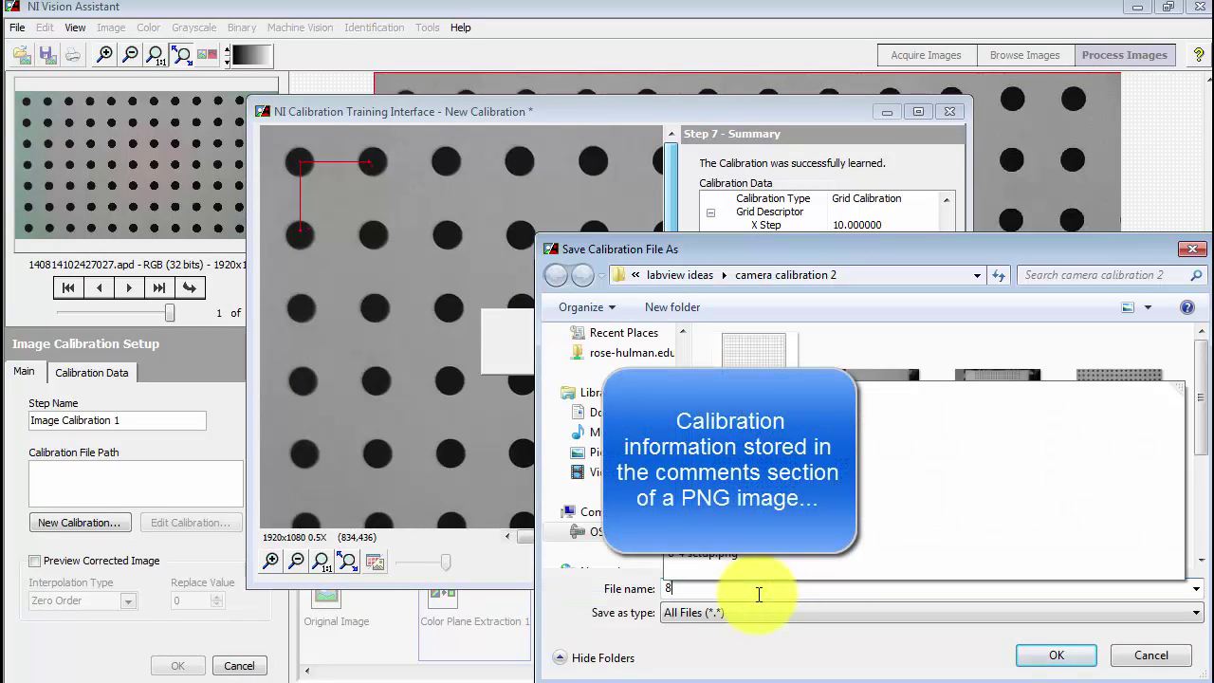
{"action": "type", "text": "-14 grid"}
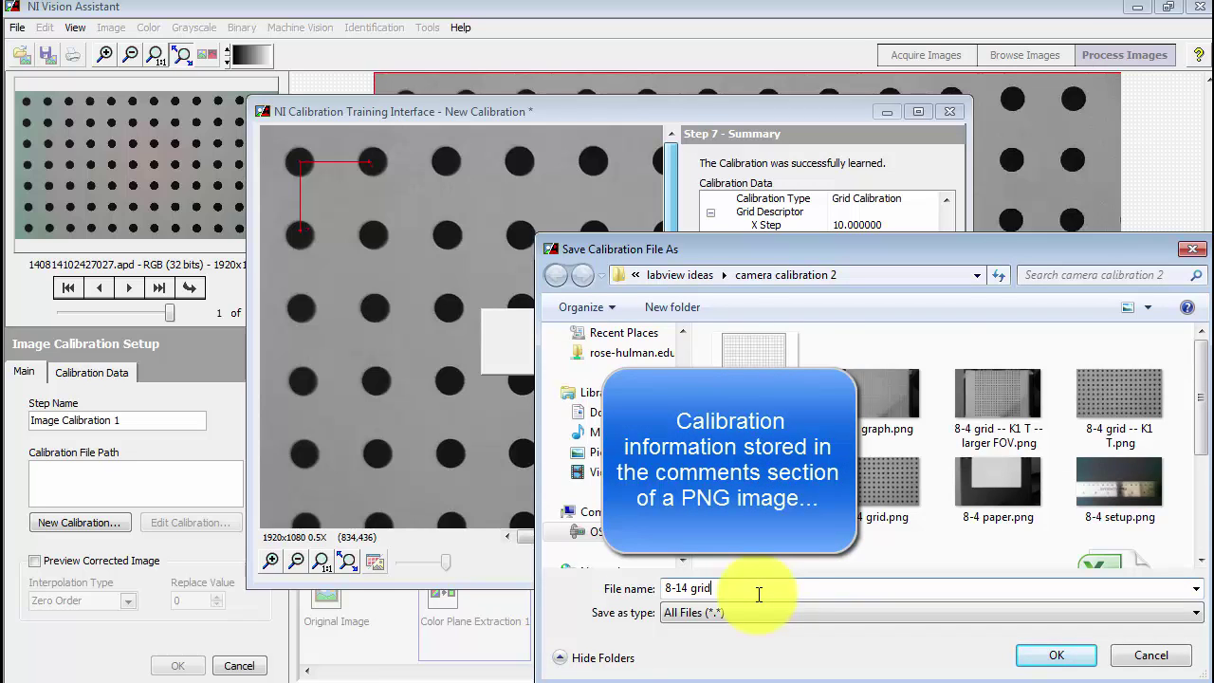
{"action": "key", "text": "Return"}
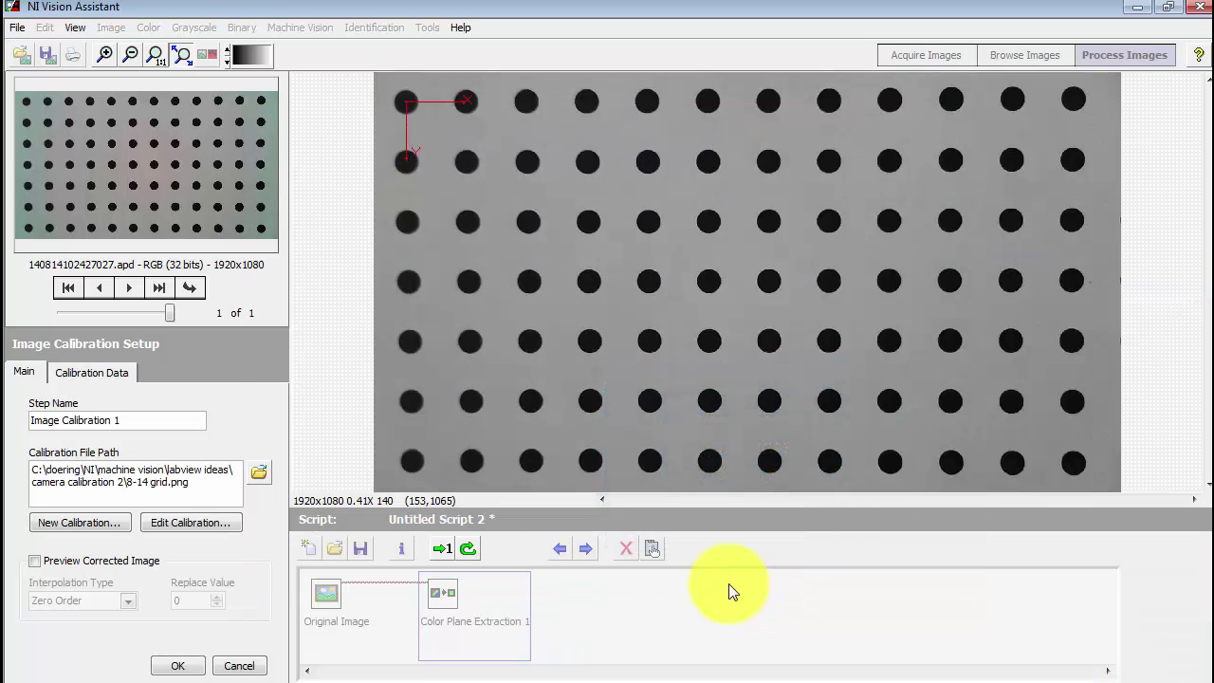
Step: Compare corrected and uncorrected grid previews, then add Image Calibration 1 using 8-14 grid.png
{"action": "left_click", "coordinate": [194, 669]}
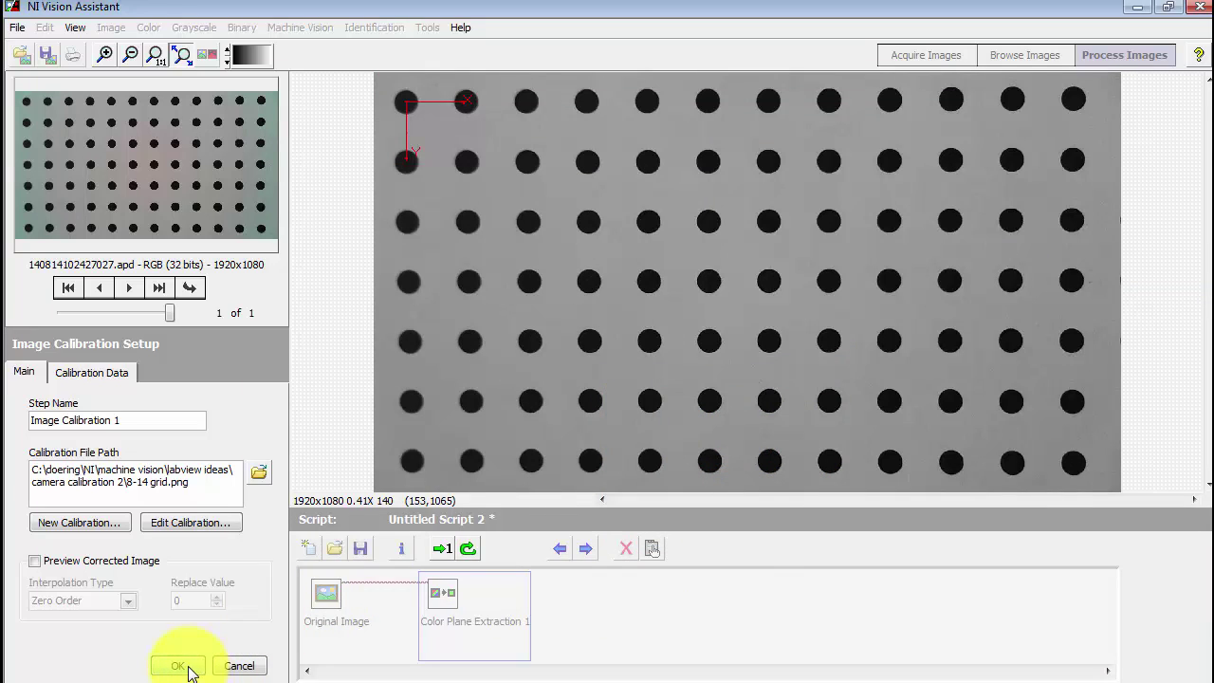
{"action": "left_click", "coordinate": [35, 561]}
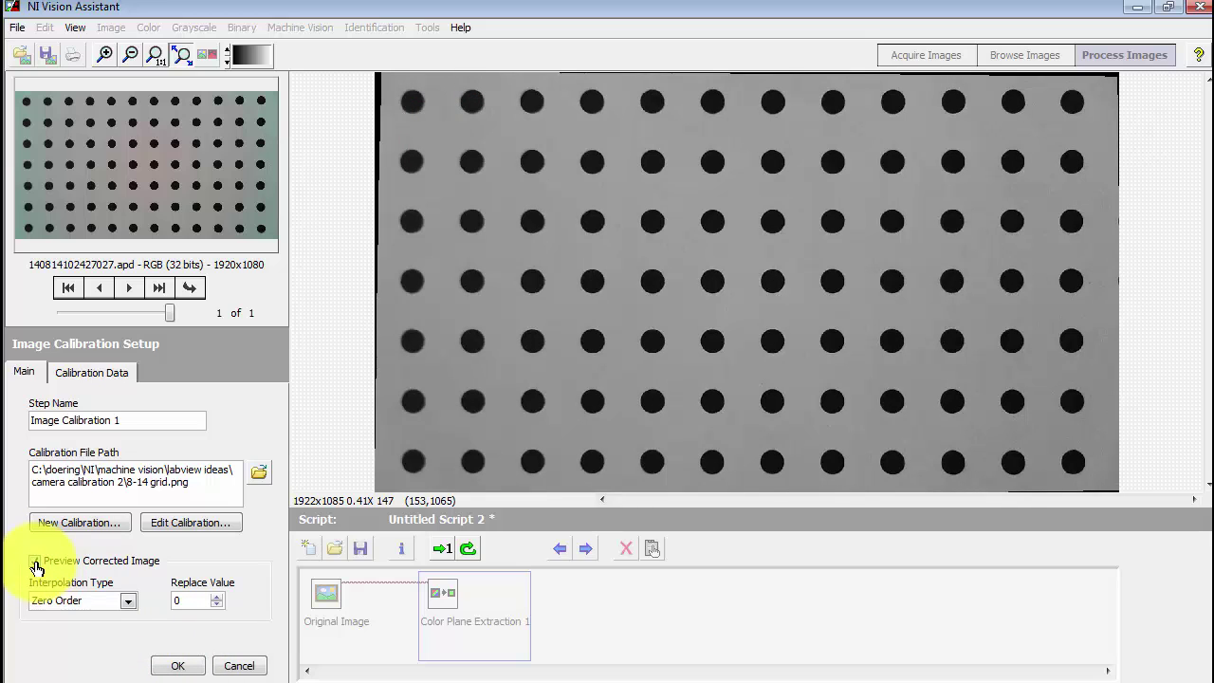
{"action": "left_click", "coordinate": [35, 562]}
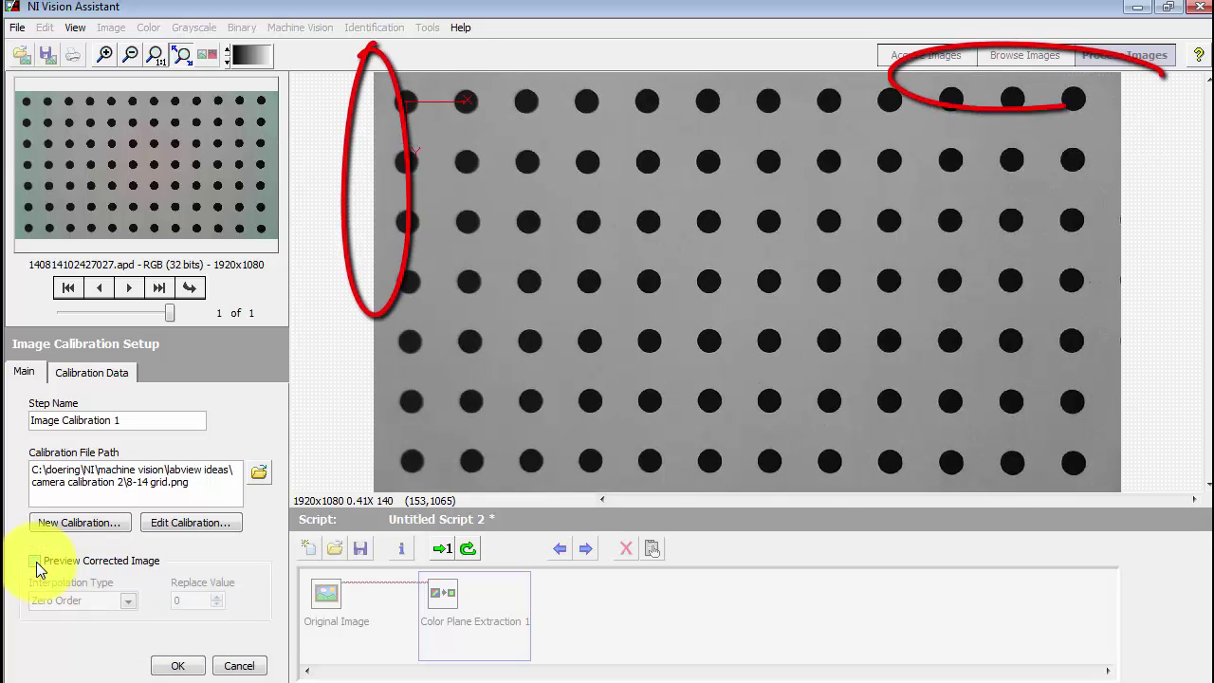
{"action": "left_click", "coordinate": [35, 562]}
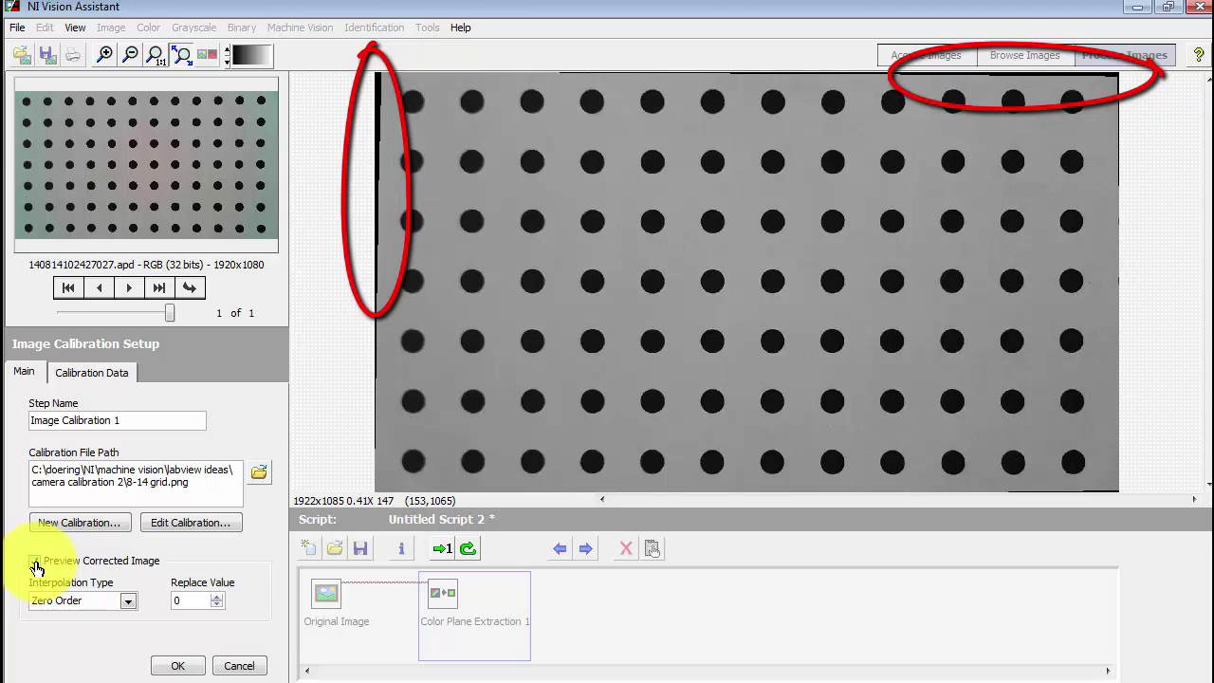
{"action": "left_click", "coordinate": [35, 561]}
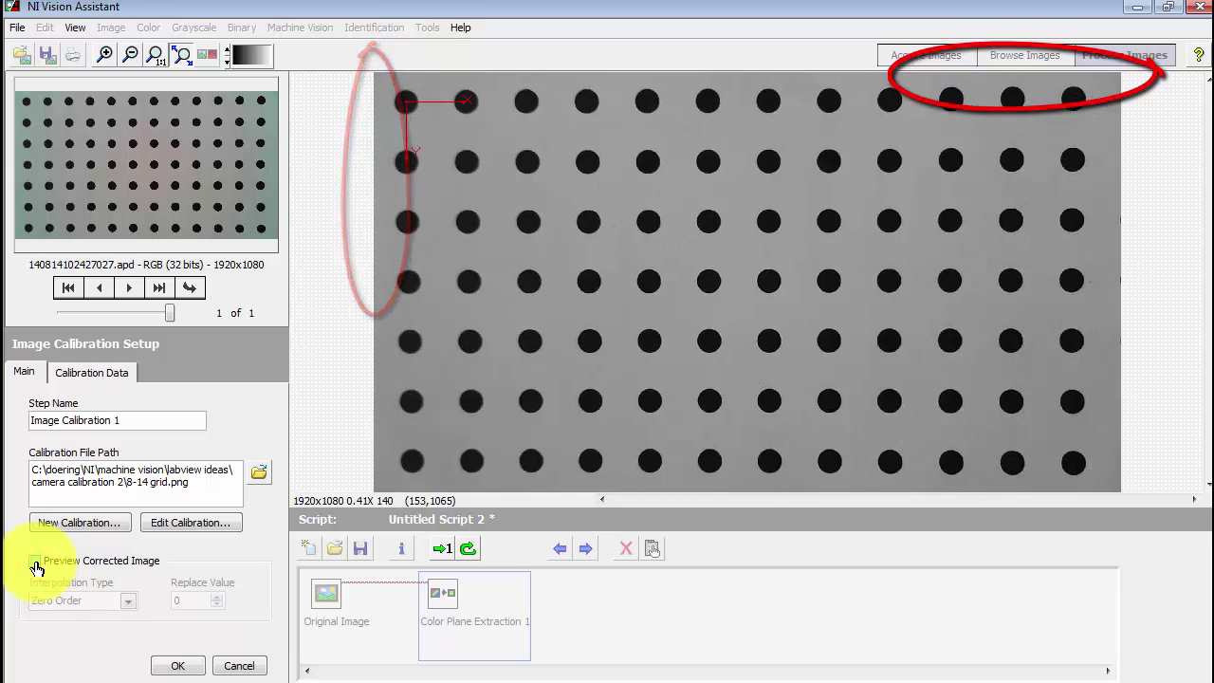
{"action": "left_click", "coordinate": [183, 664]}
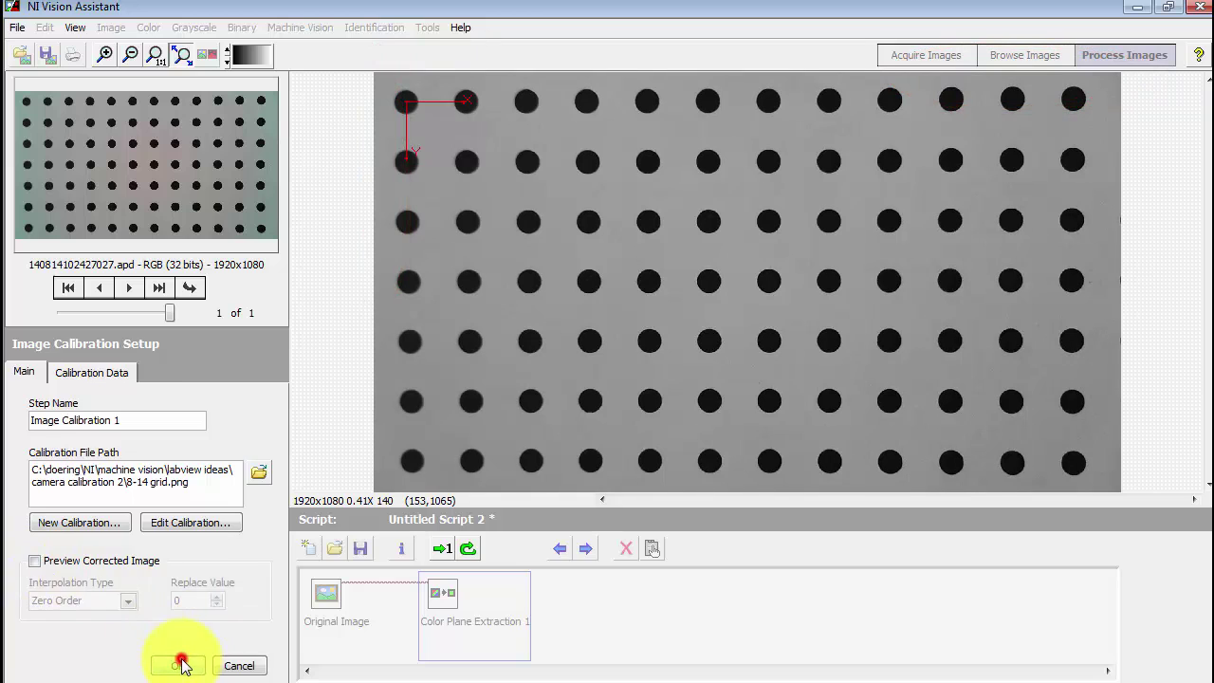
Step: Add a Measure step set to Length and zoom the image to 1X
{"action": "left_click", "coordinate": [269, 558]}
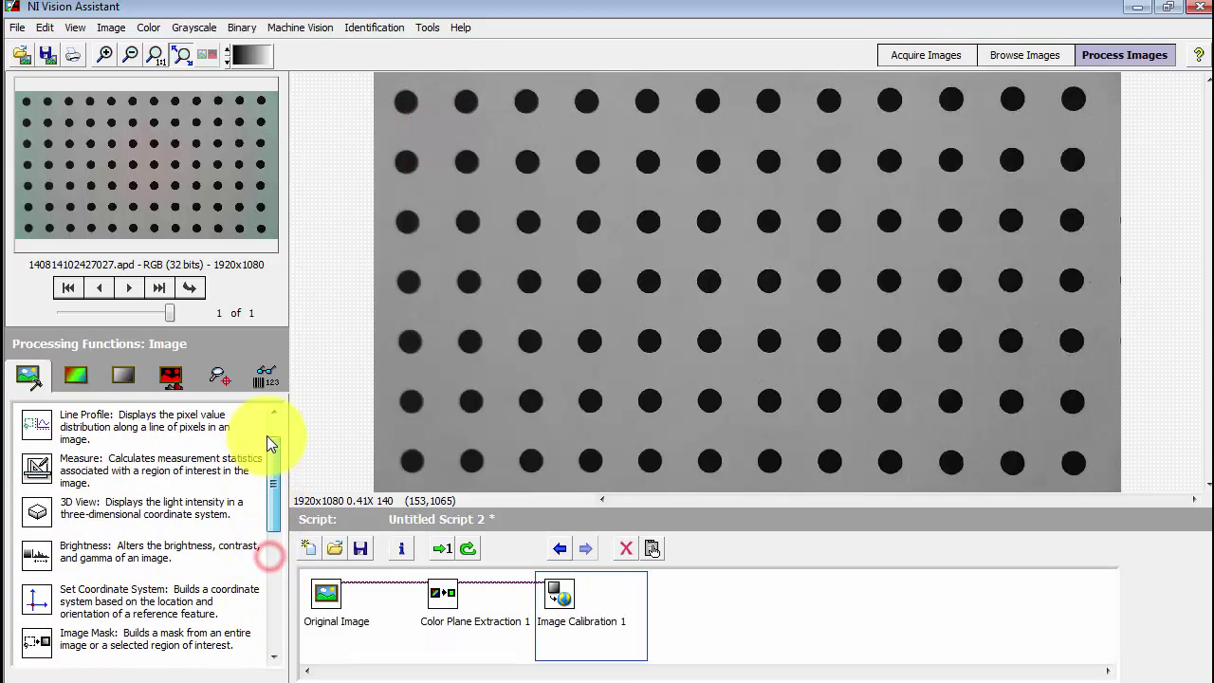
{"action": "double_click", "coordinate": [60, 467]}
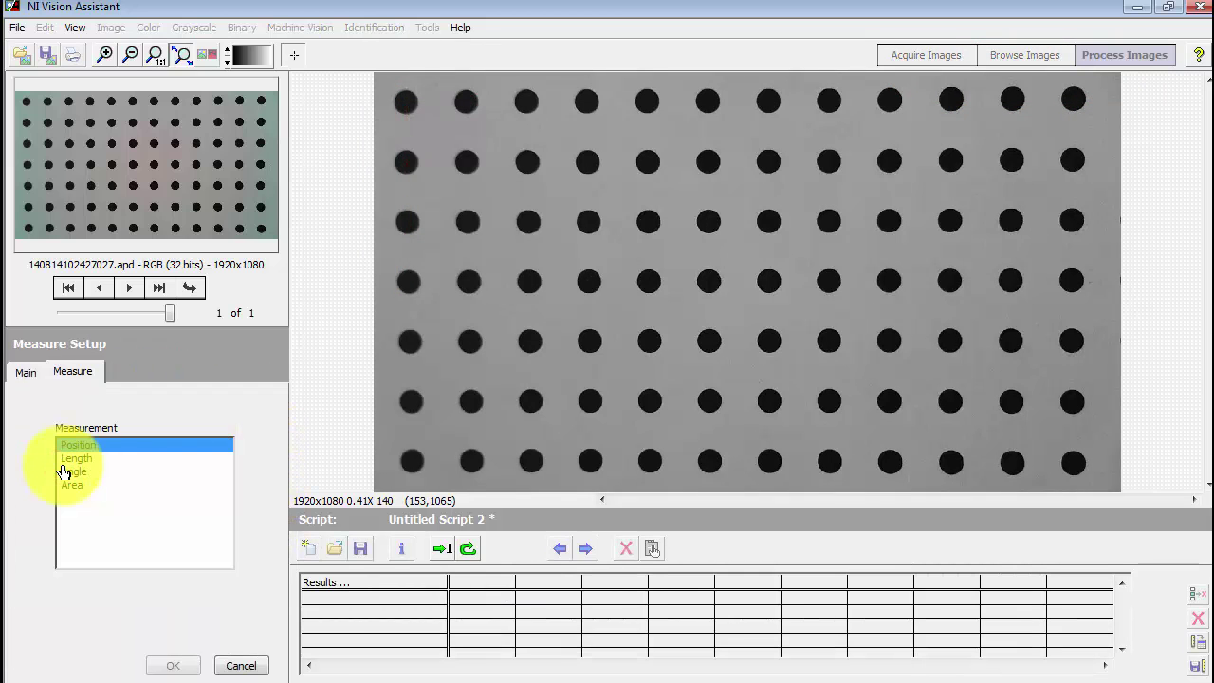
{"action": "left_click", "coordinate": [78, 459]}
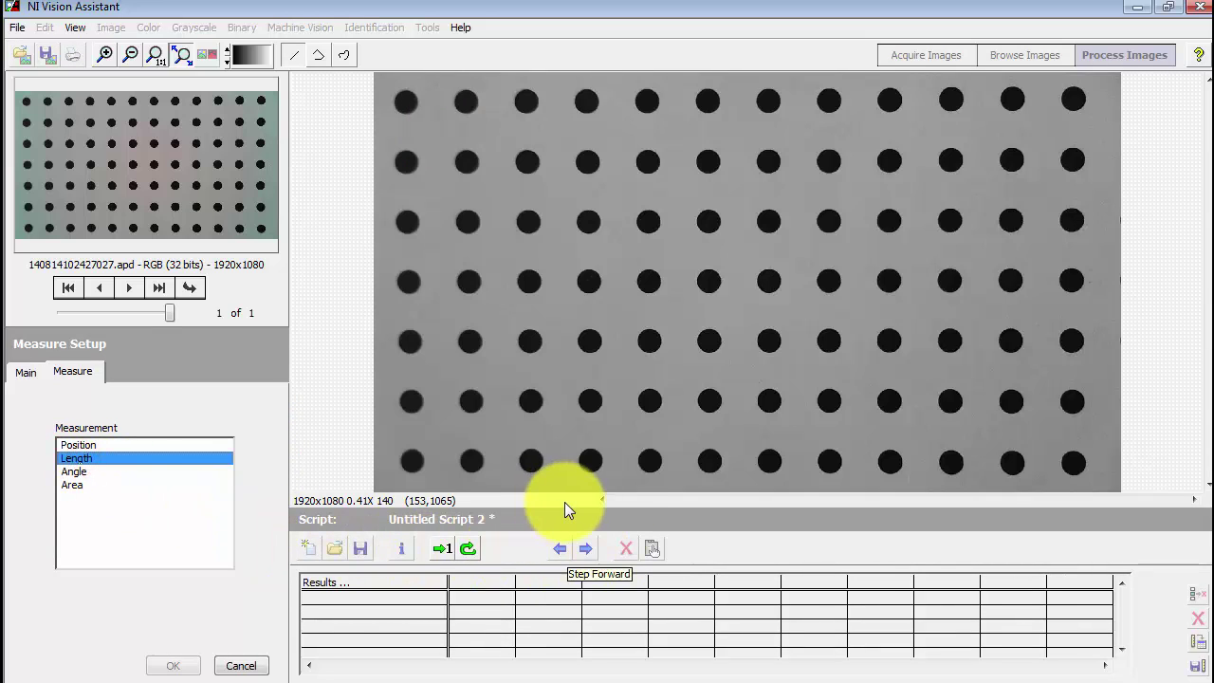
{"action": "left_click", "coordinate": [102, 51]}
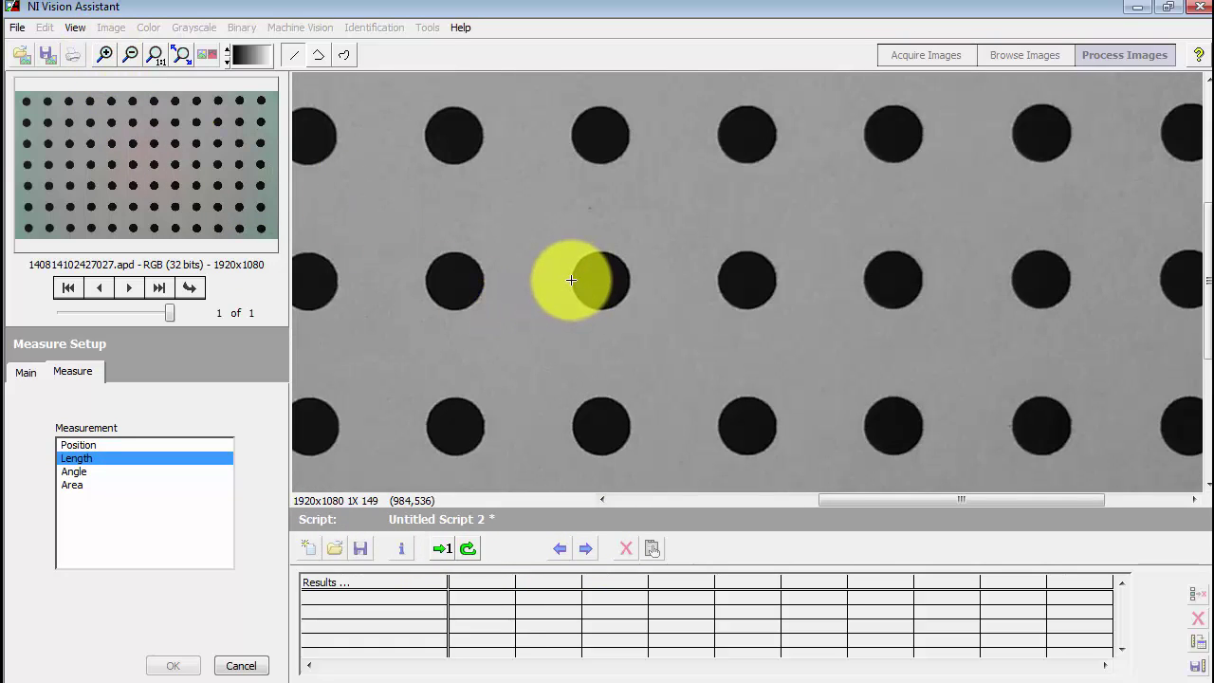
Step: Measure two neighbouring dot spacings, reading 10.03918 mm and 9.97250 mm
{"action": "left_click_drag", "start_coordinate": [571, 280], "coordinate": [718, 280]}
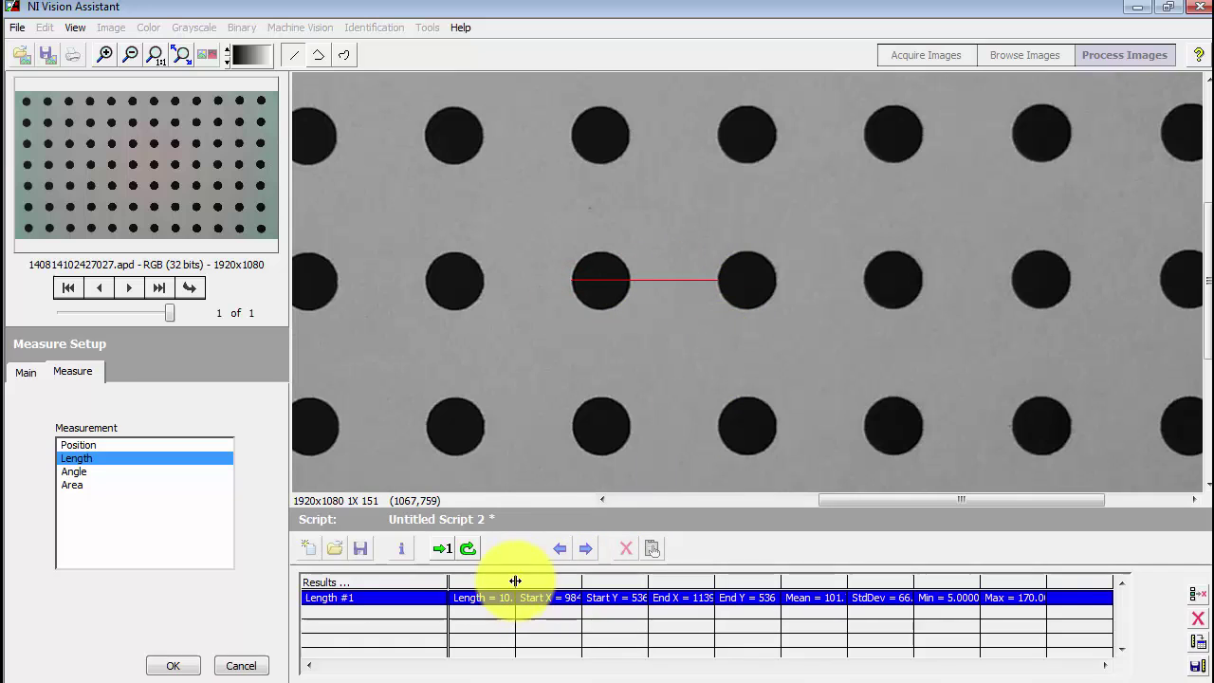
{"action": "left_click_drag", "start_coordinate": [515, 581], "coordinate": [559, 579]}
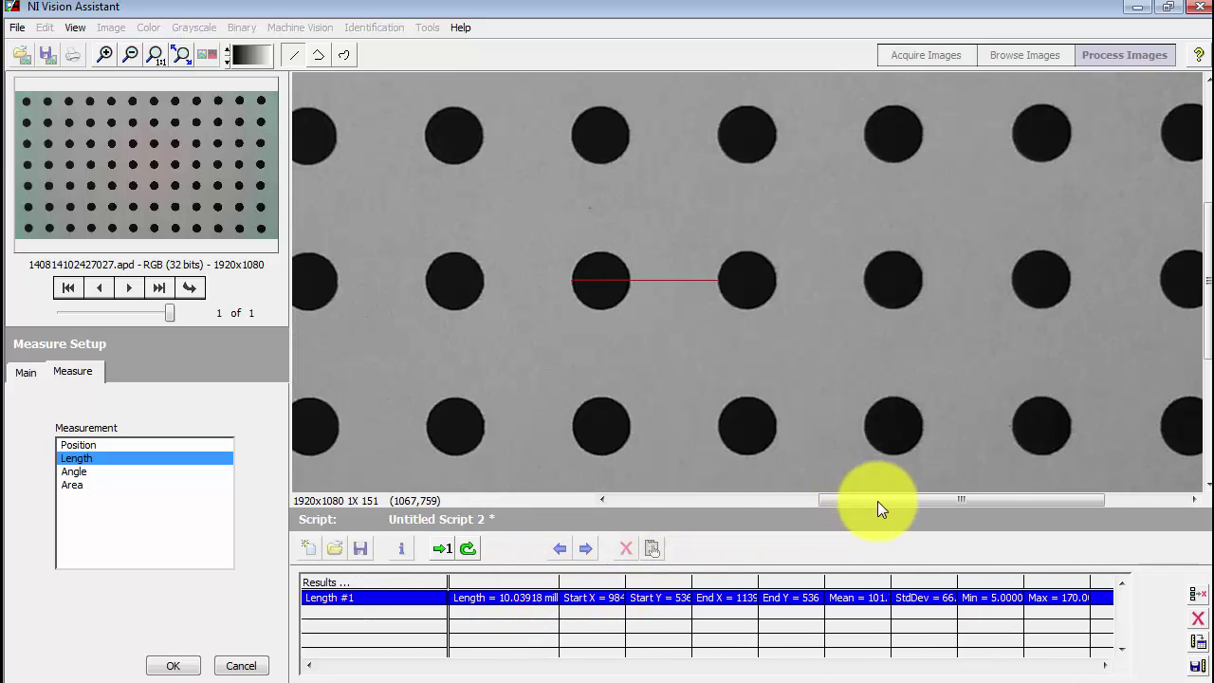
{"action": "left_click_drag", "start_coordinate": [877, 501], "coordinate": [569, 508]}
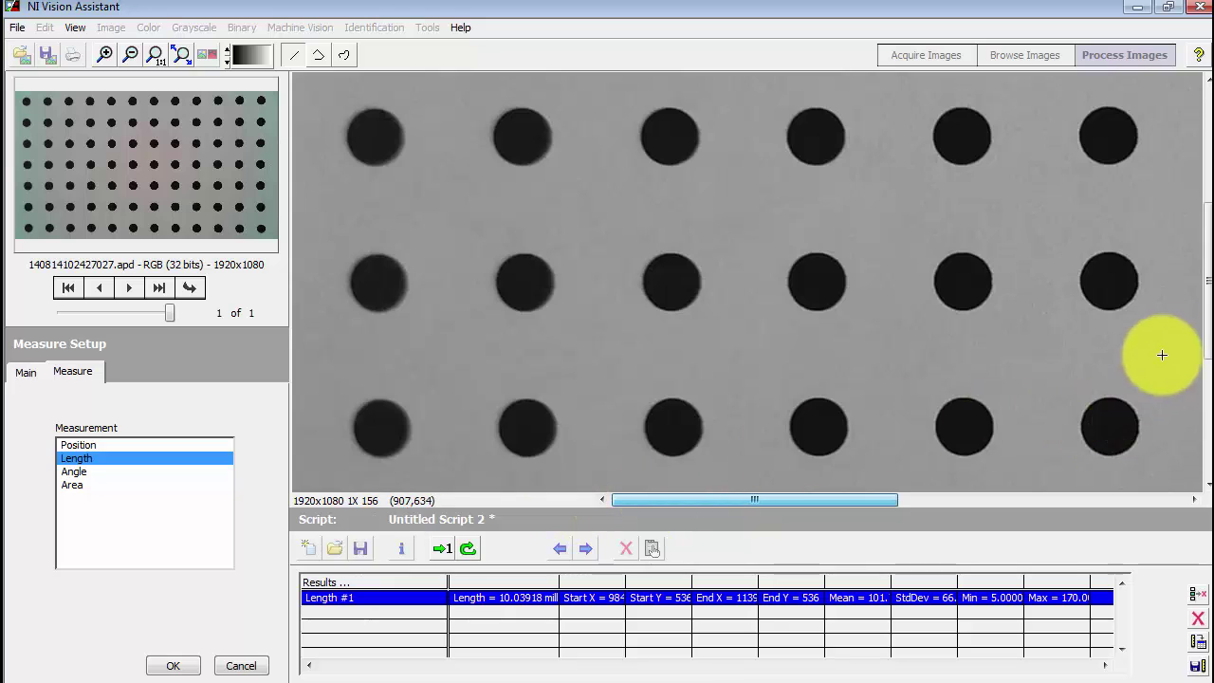
{"action": "left_click_drag", "start_coordinate": [1208, 323], "coordinate": [1158, 171]}
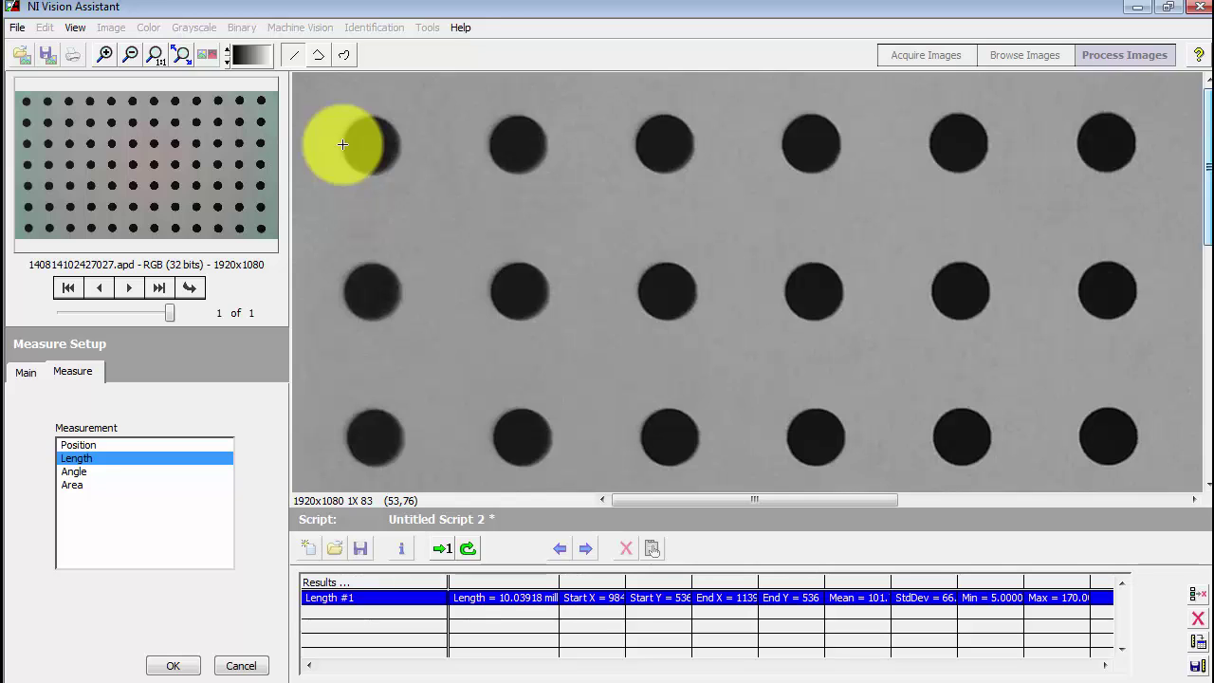
{"action": "left_click_drag", "start_coordinate": [343, 144], "coordinate": [489, 145]}
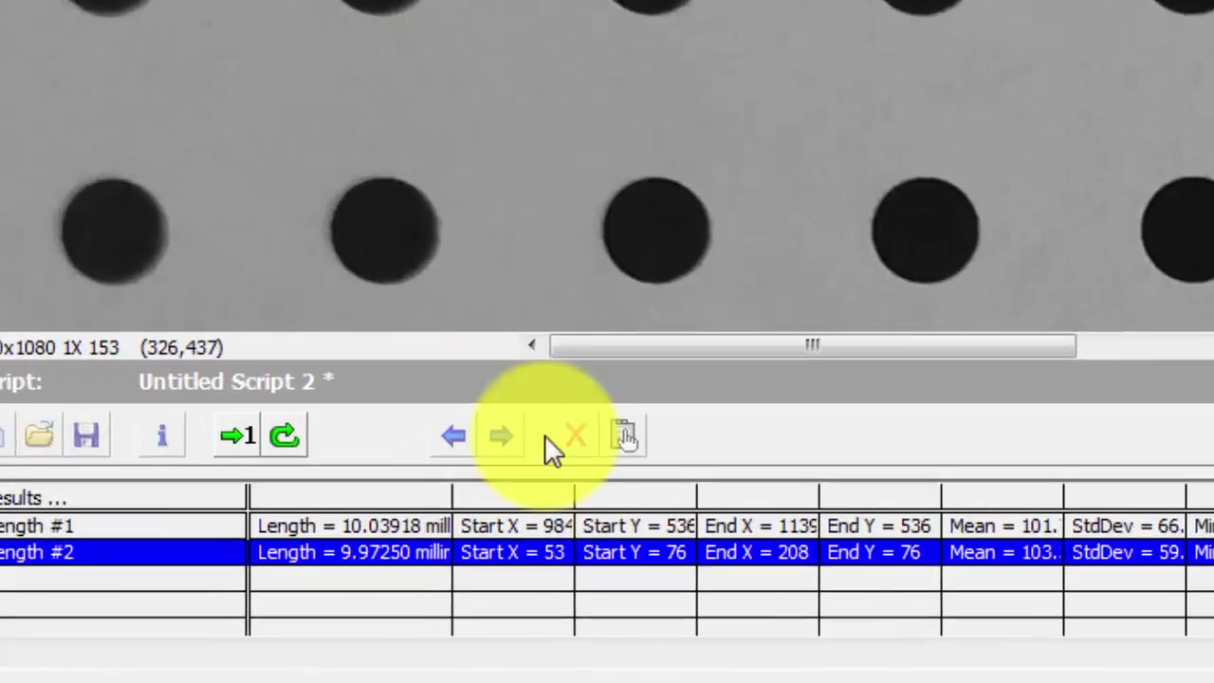